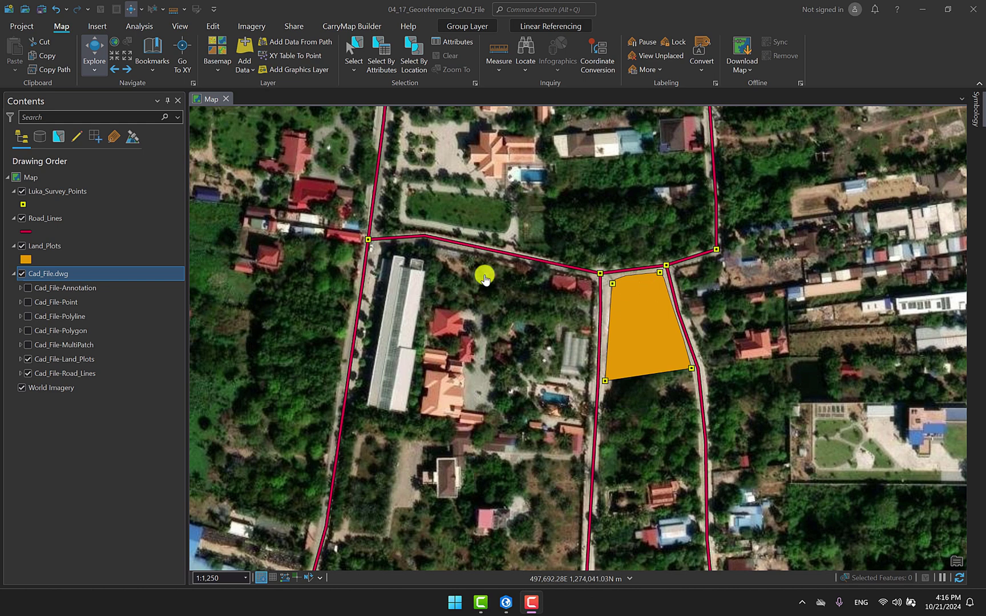
Step: Zoom to the Cad_File.dwg layer and close in on the pink CAD plot among the farmland
right_click(92, 273)
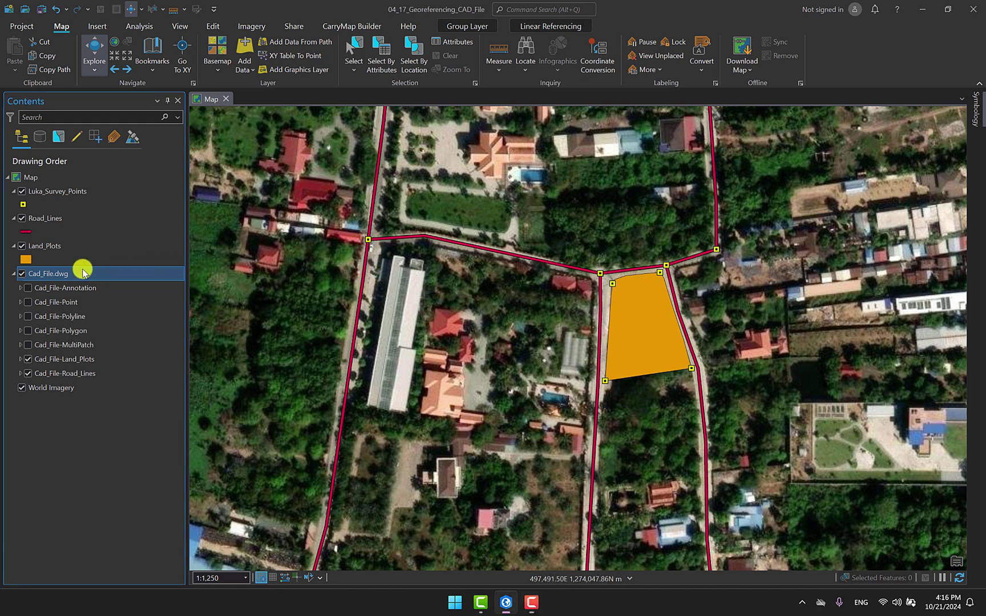
left_click(170, 275)
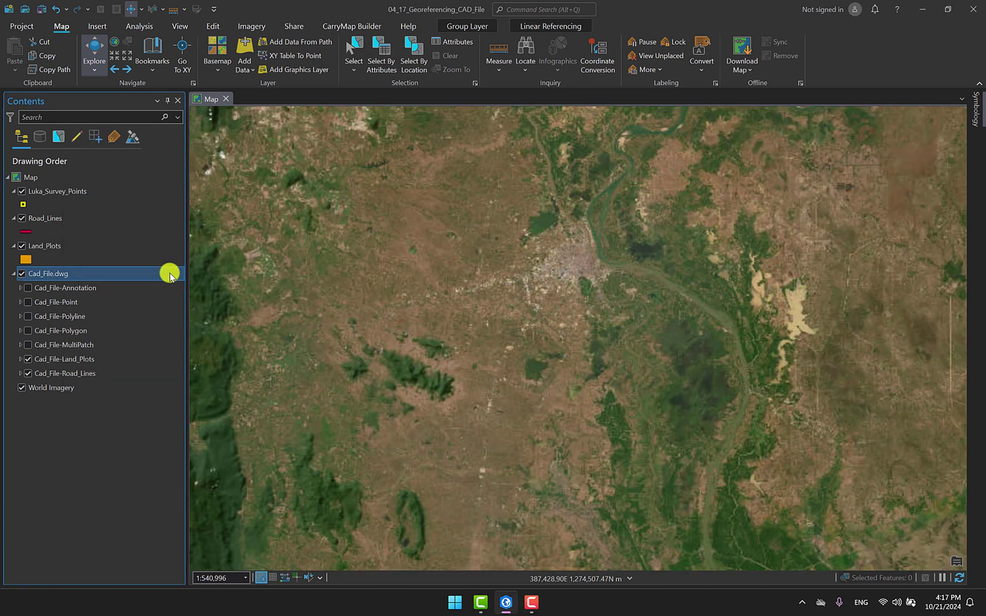
scroll(328, 336, "up", 3)
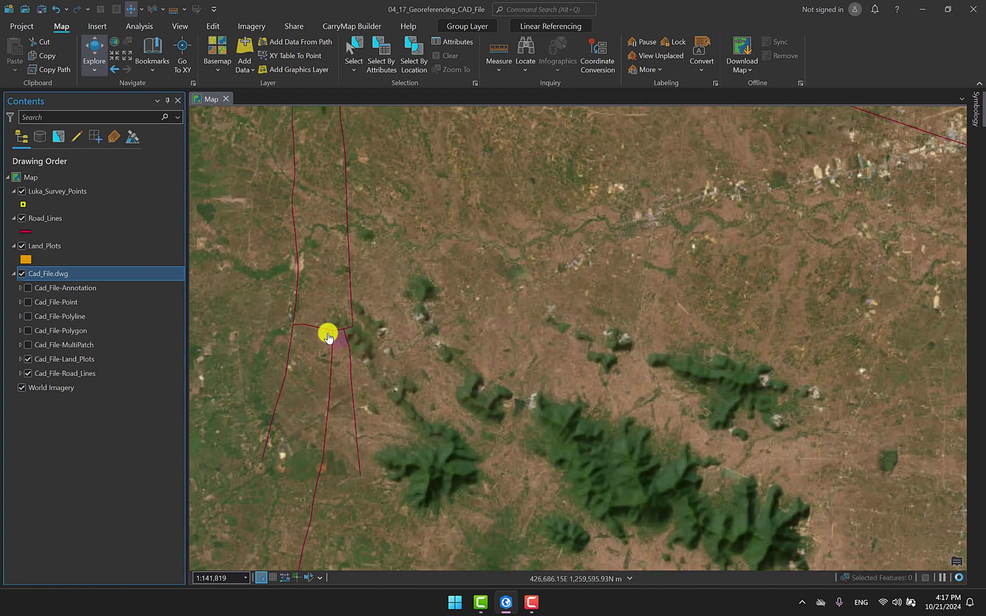
scroll(328, 337, "up", 1)
scroll(360, 348, "up", 2)
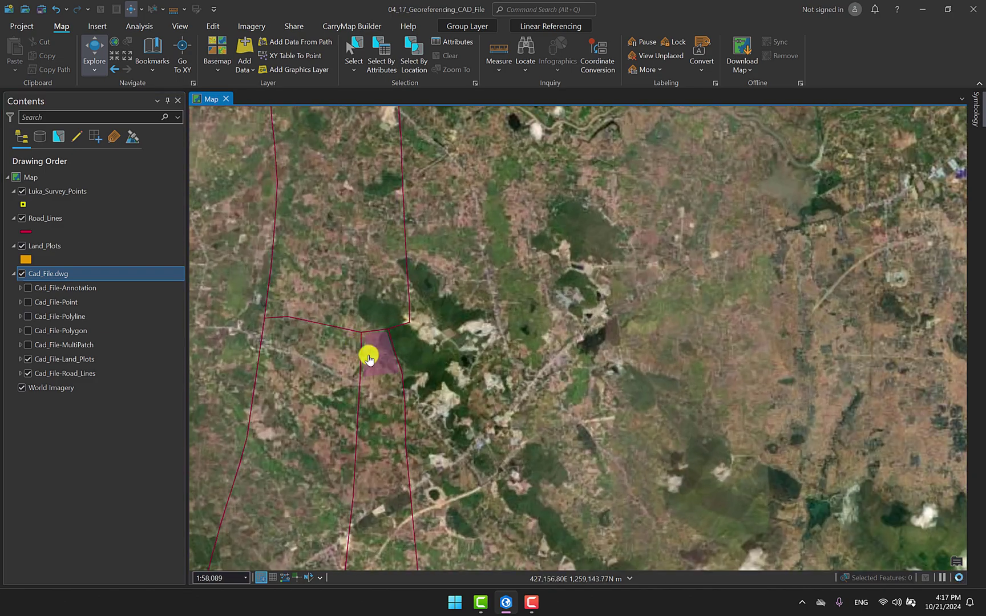
scroll(405, 368, "up", 2)
scroll(531, 359, "up", 1)
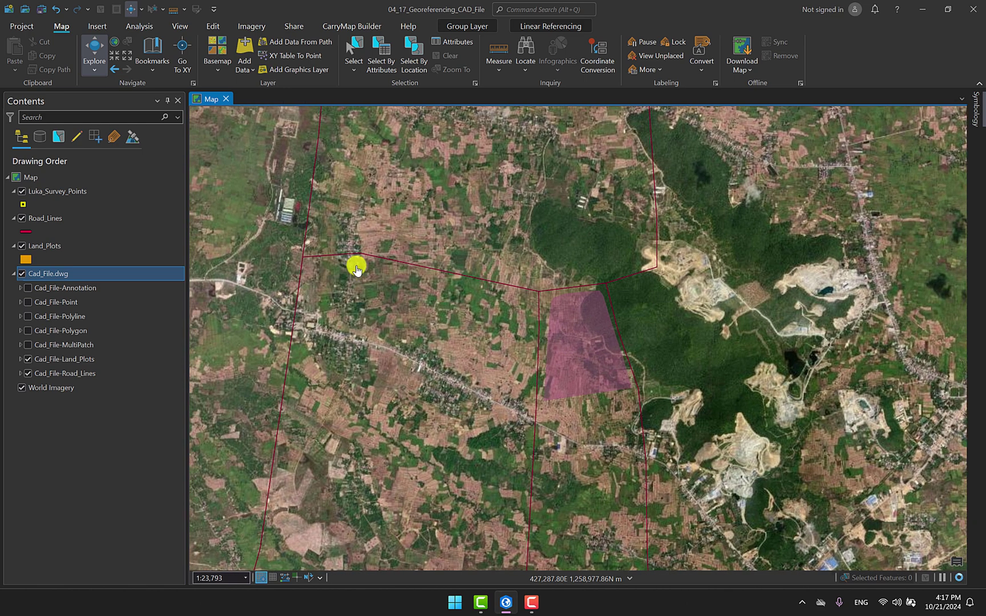
left_click_drag(355, 264, 625, 311)
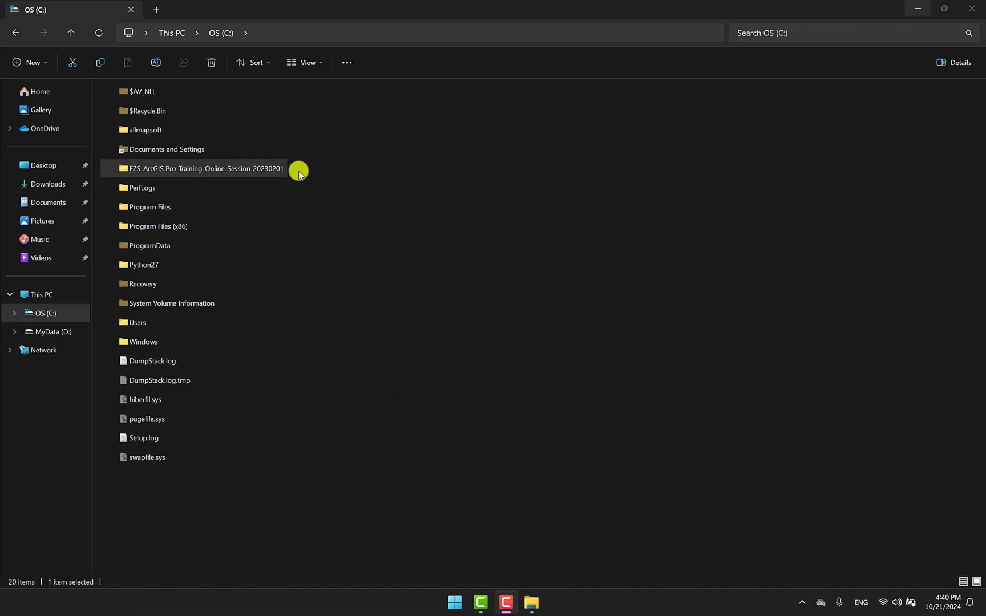
Step: Open the 04_17_Georeferencing_CAD_File project from Module 4 > Ex_Files_04_17_Georeferencing_CAD_File
left_click(257, 171)
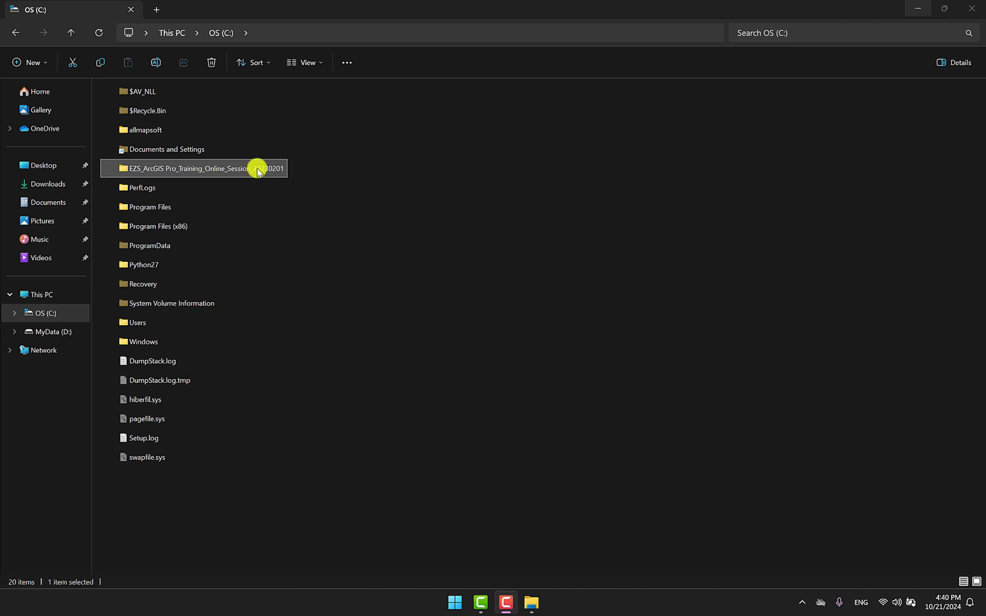
double_click(257, 171)
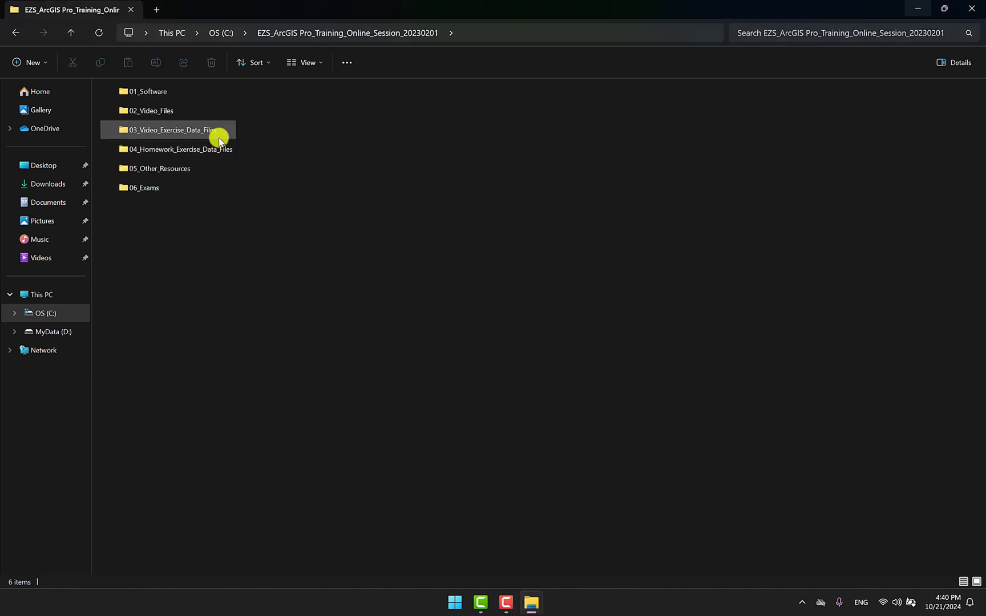
double_click(218, 132)
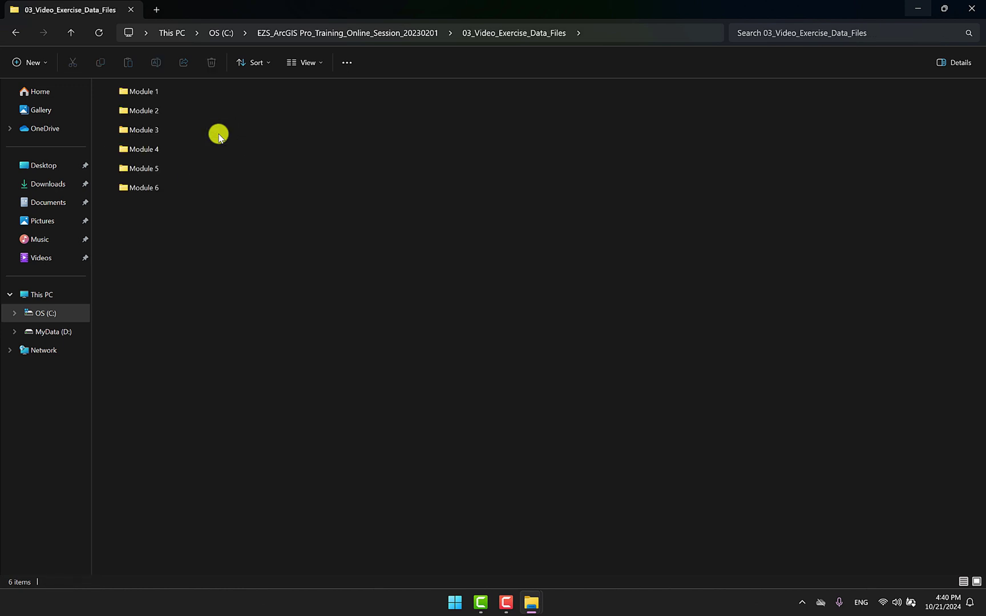
double_click(157, 149)
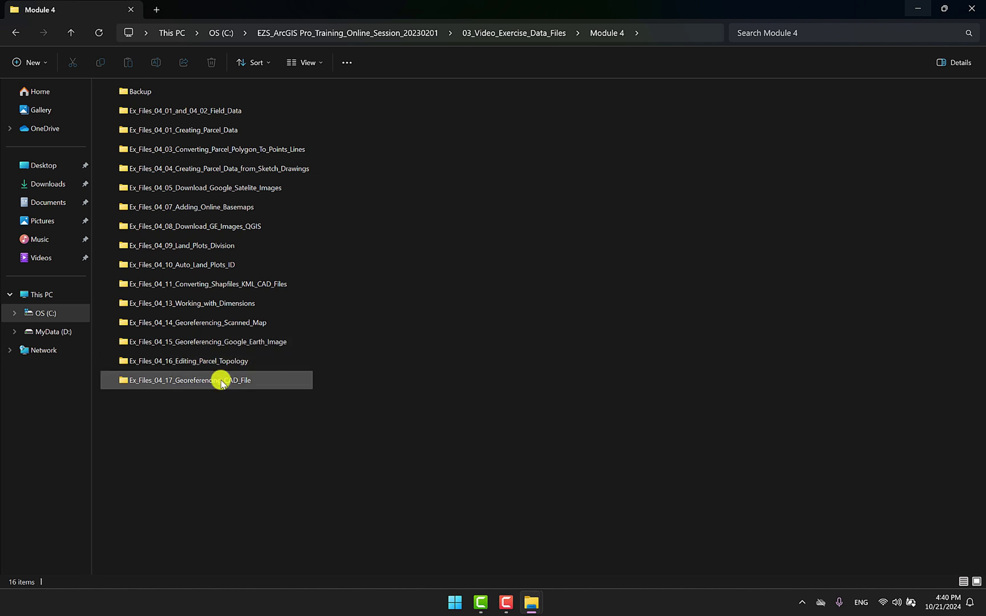
double_click(260, 383)
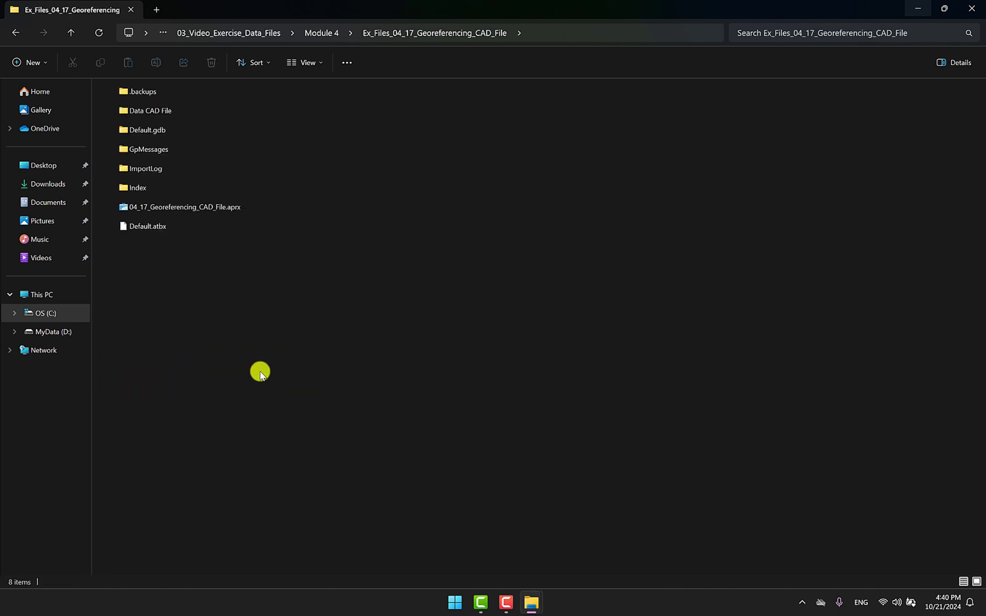
mouse_move(179, 207)
double_click(230, 212)
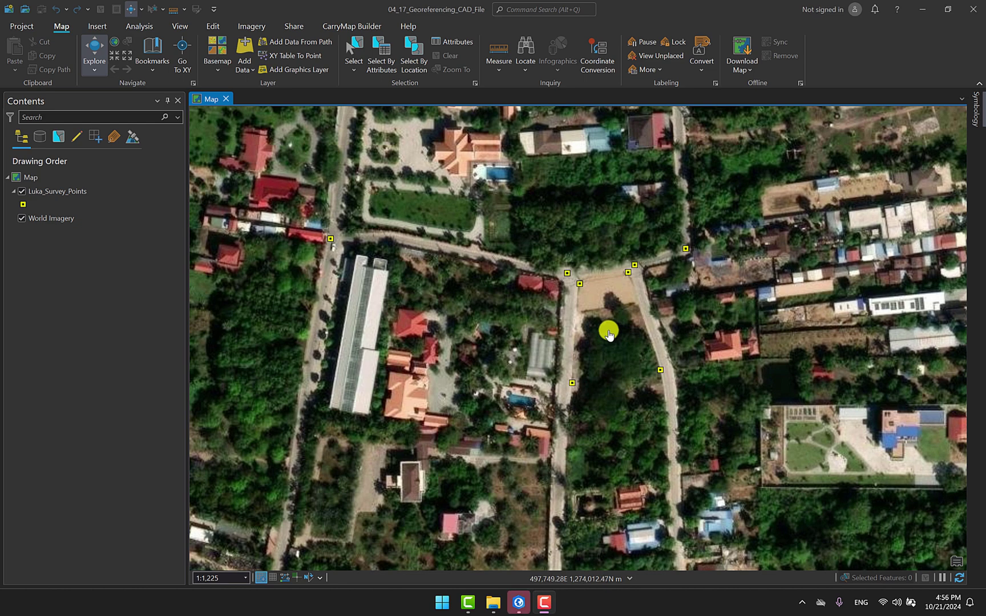
Step: Select the Luka_Survey_Points layer once the project has loaded
left_click(152, 191)
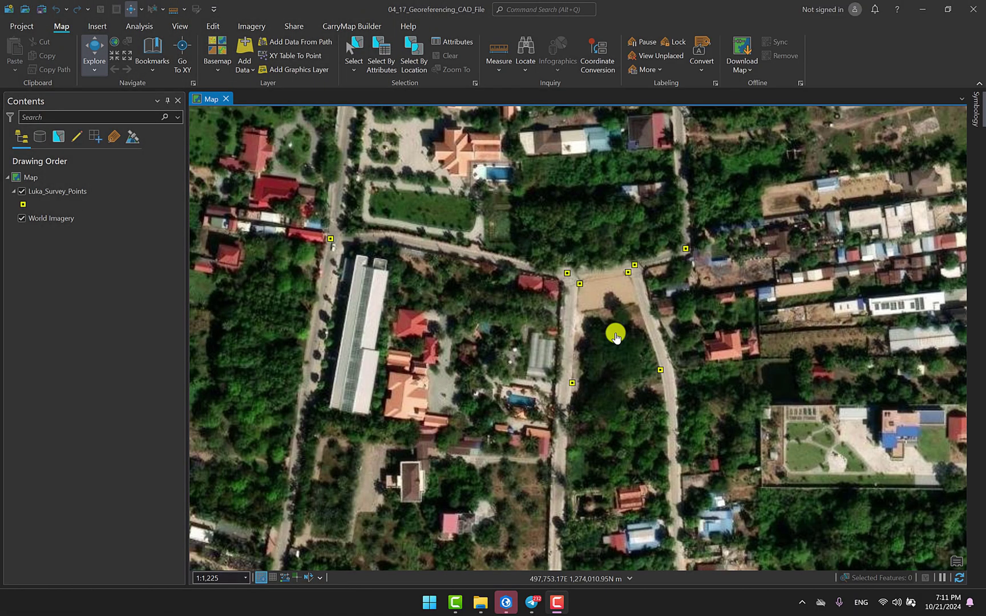
Step: Open the Catalog pane and browse Computer > This PC > OS (C:) to the training folder
left_click(183, 26)
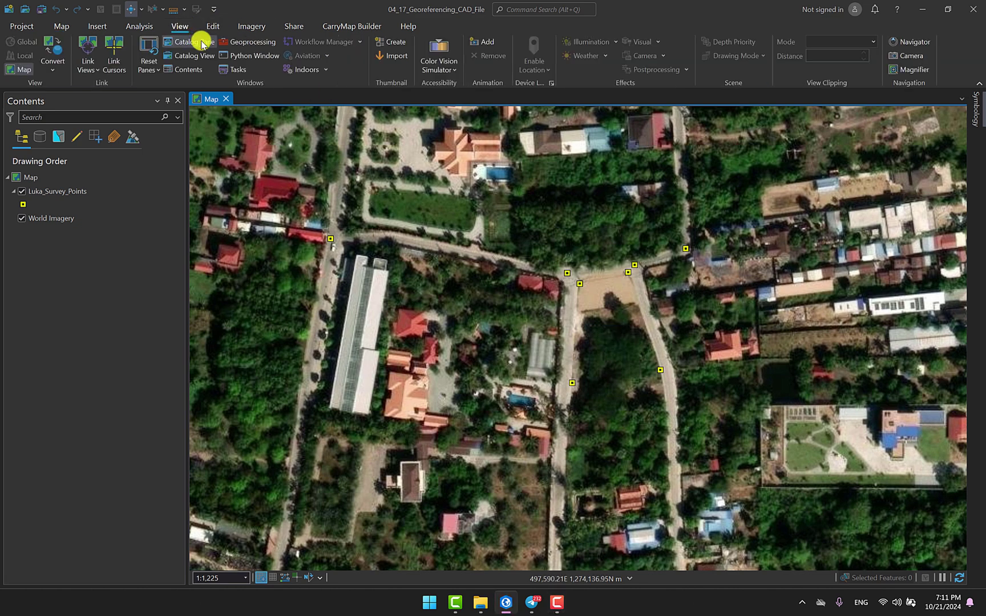
left_click(200, 43)
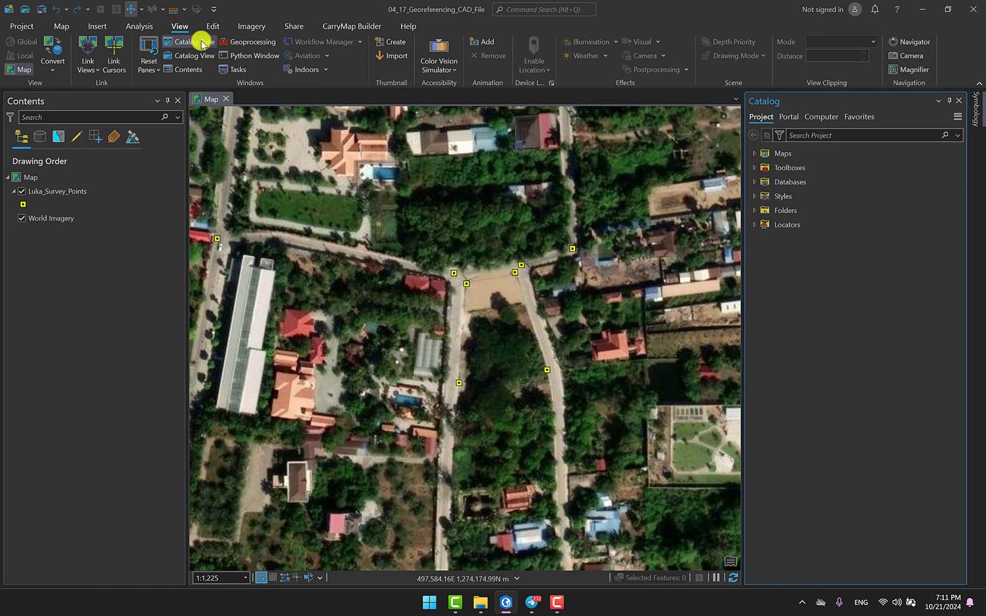
left_click(824, 116)
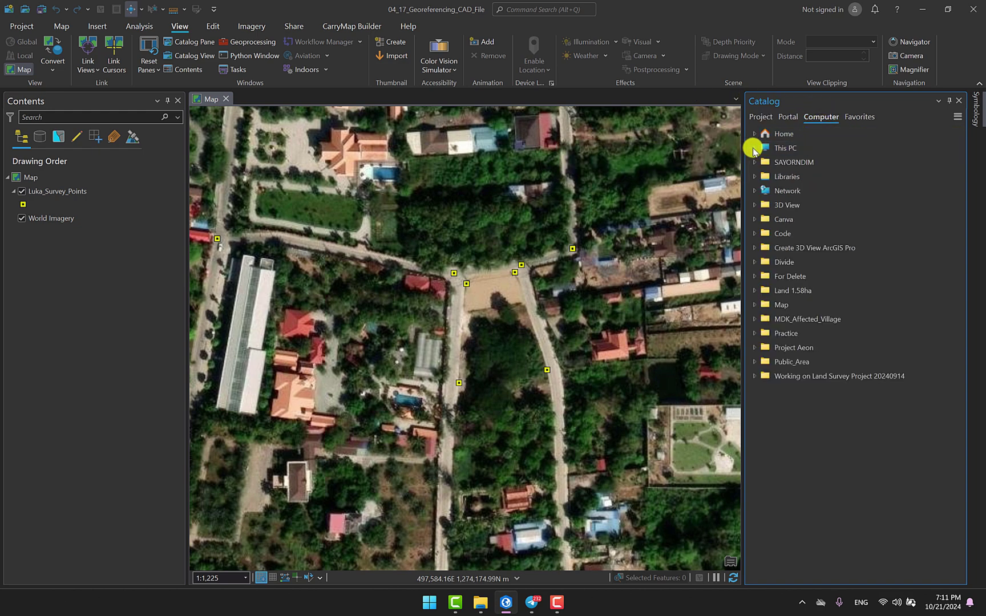
left_click(754, 148)
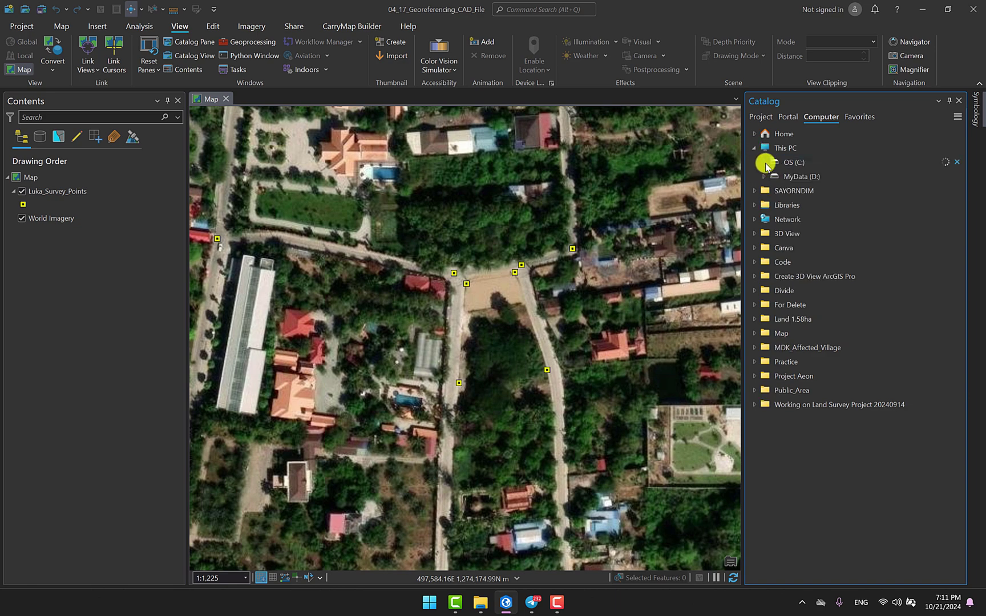
left_click(764, 162)
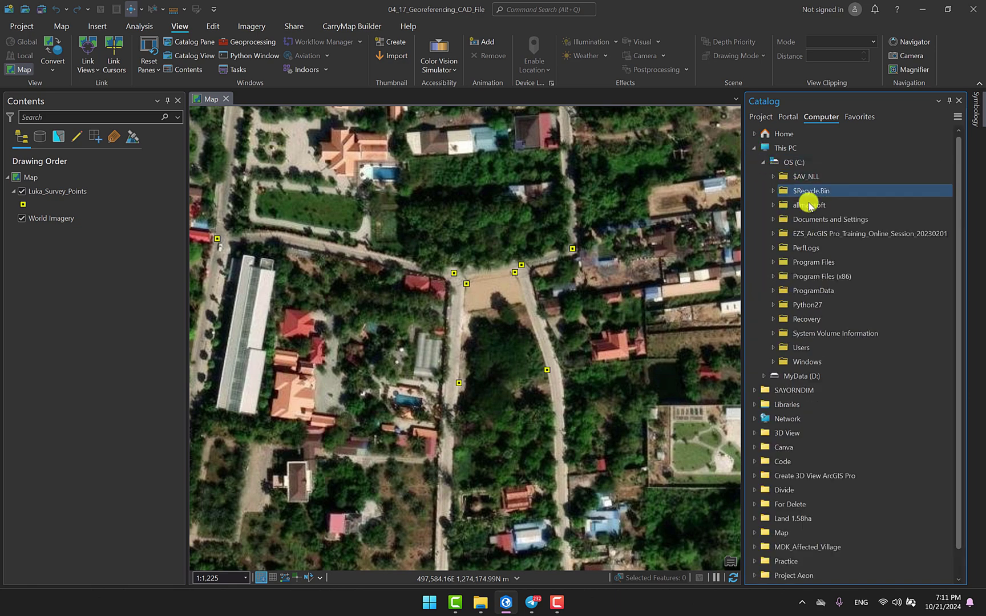
left_click(815, 240)
double_click(814, 240)
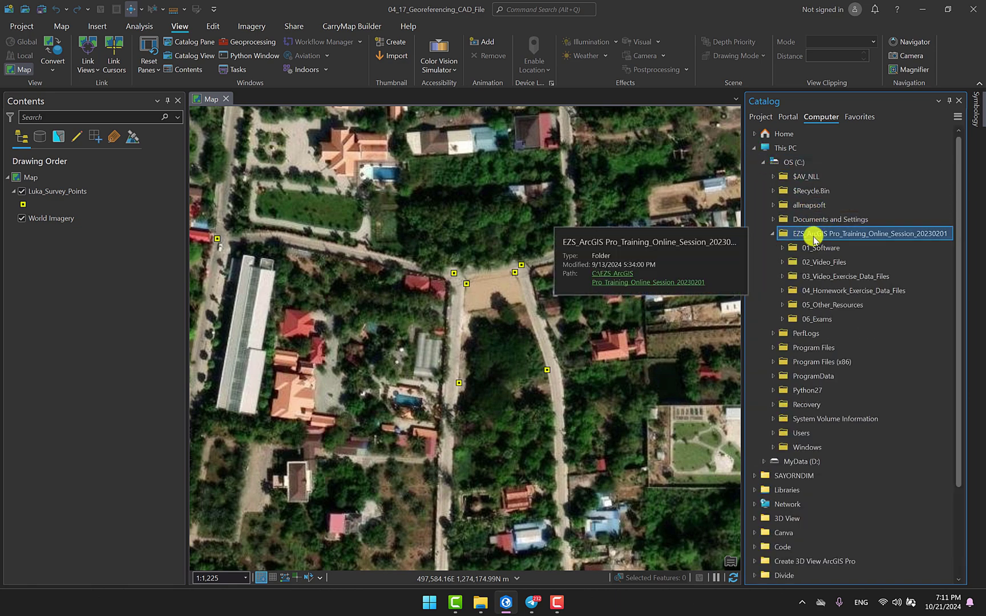
Step: Drill down to Module 4's Data CAD File folder and add Cad_File.dwg to the map
double_click(839, 279)
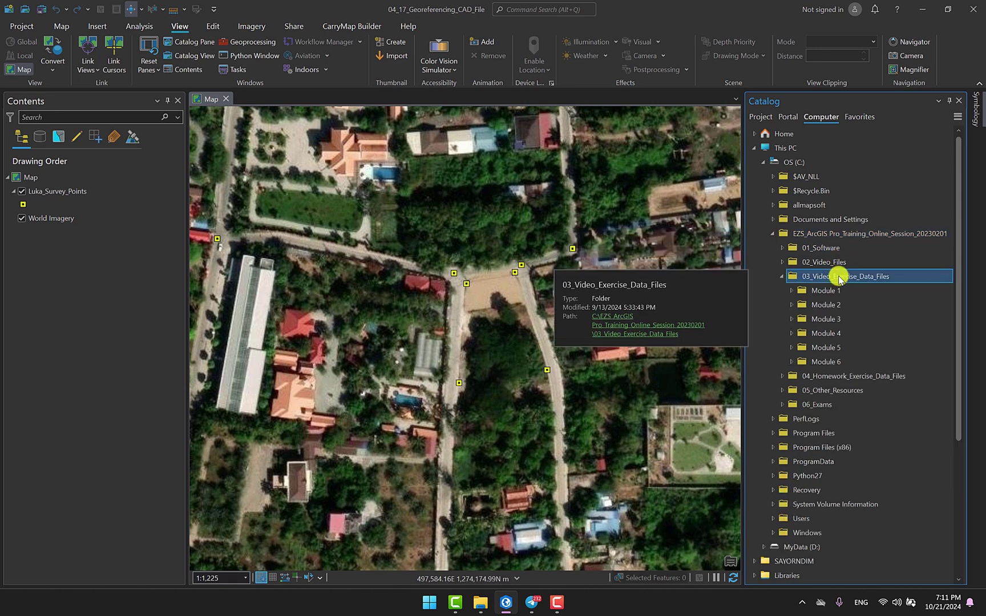
double_click(834, 334)
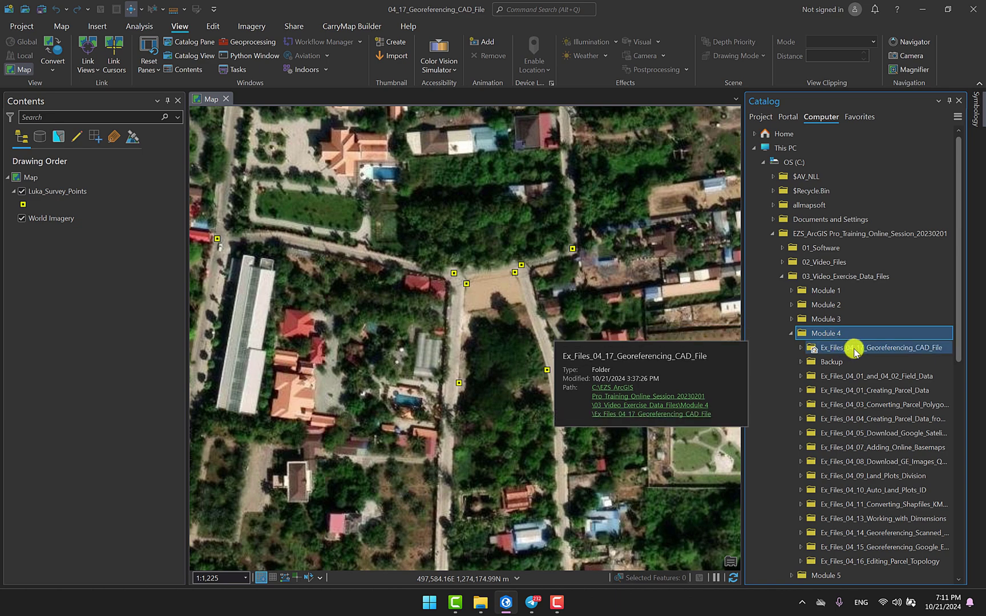
left_click(880, 350)
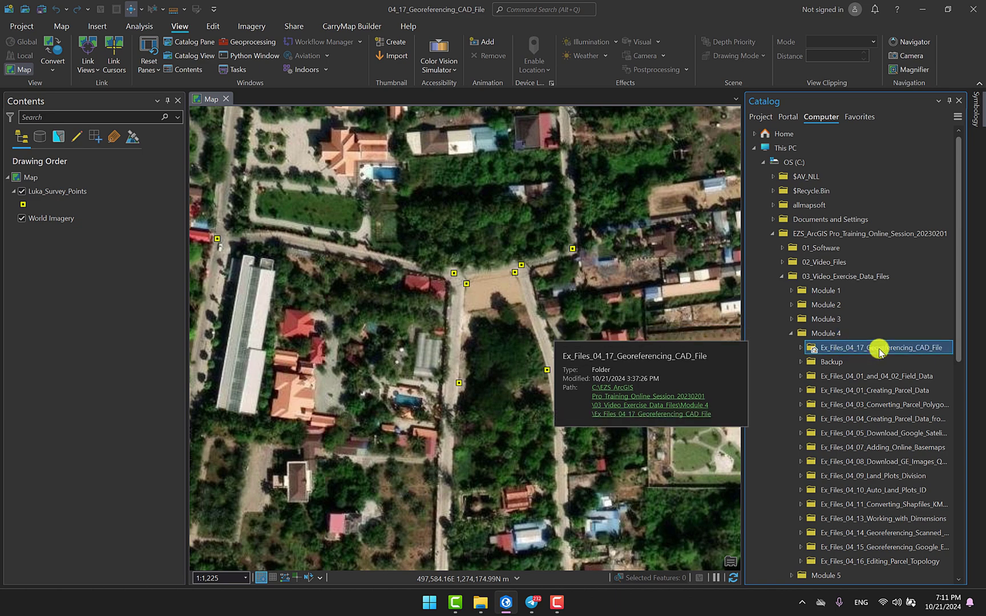
double_click(880, 350)
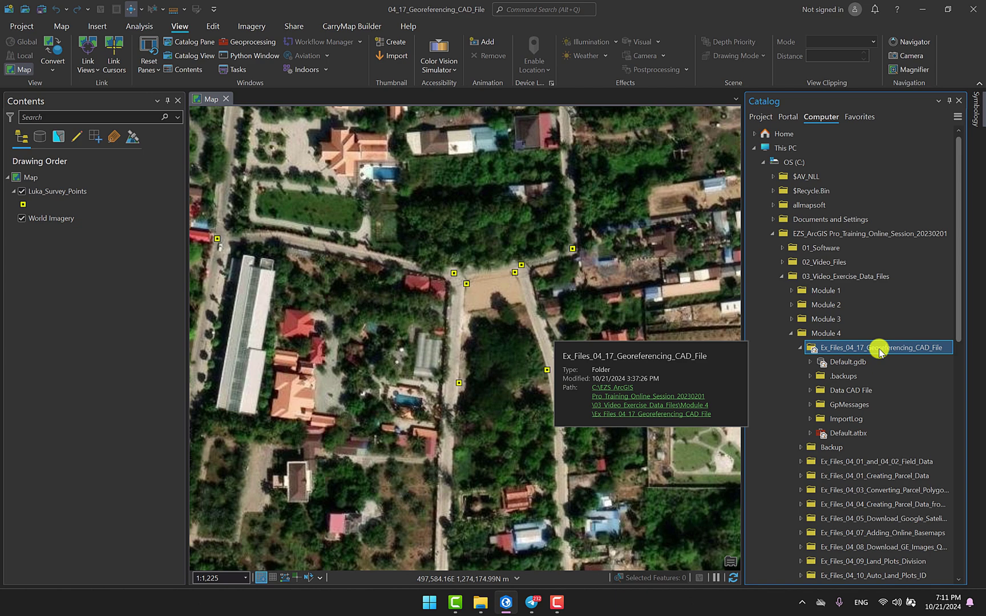
left_click(854, 394)
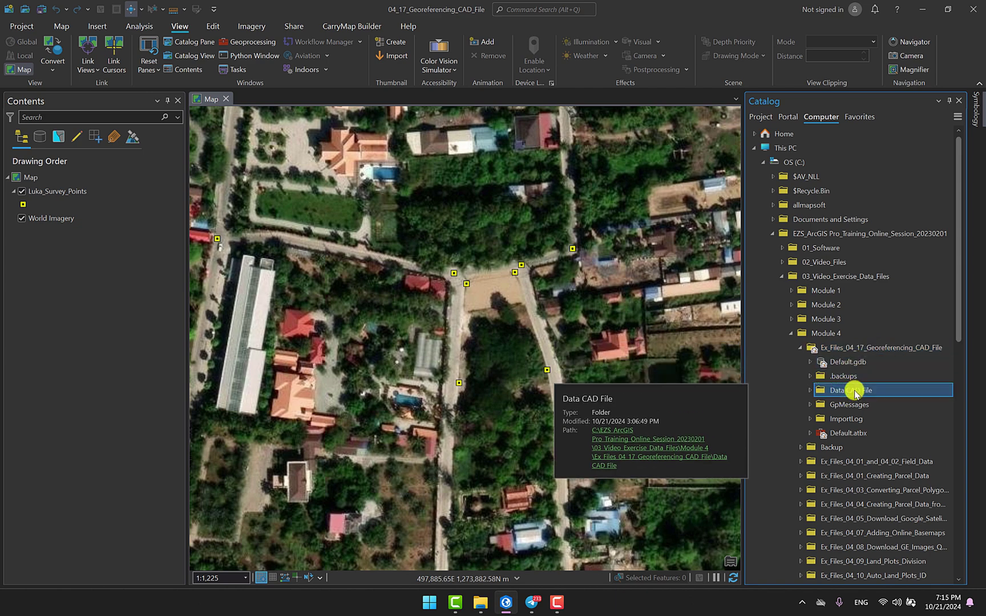
double_click(855, 393)
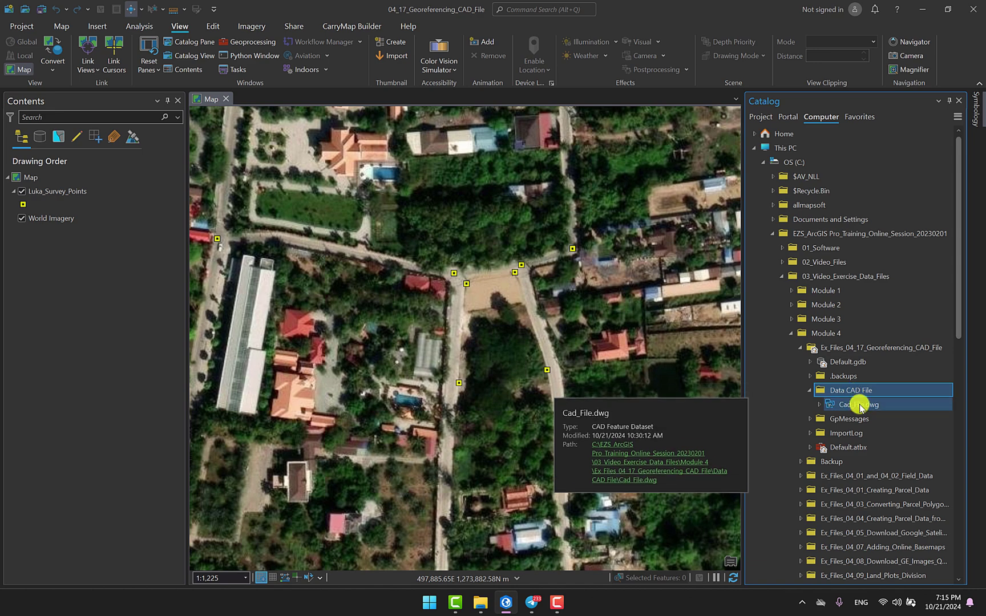
left_click_drag(860, 407, 91, 205)
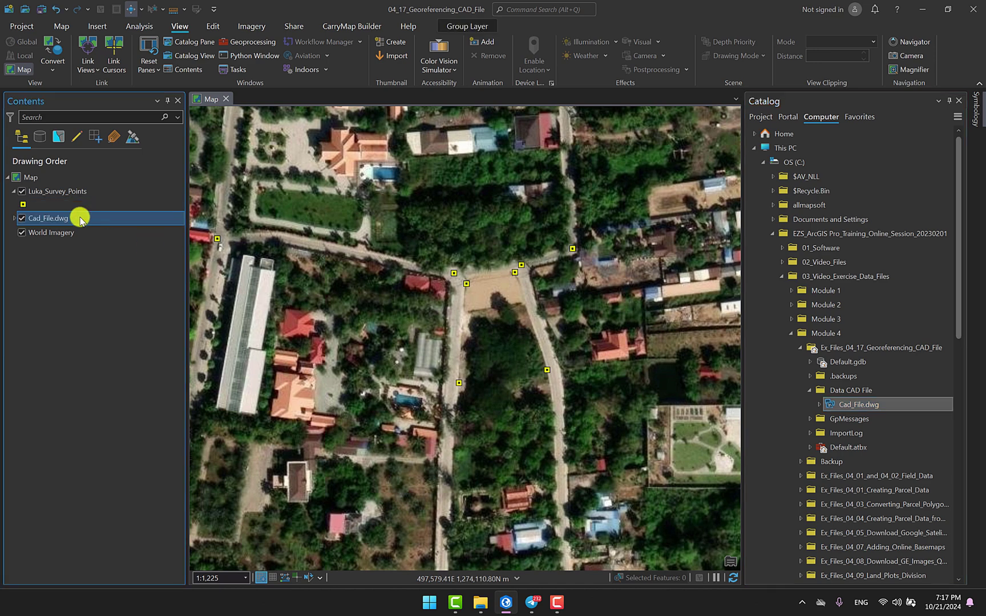
Step: Zoom to the Cad_File.dwg extent and centre the view close on the pink parcel
right_click(80, 219)
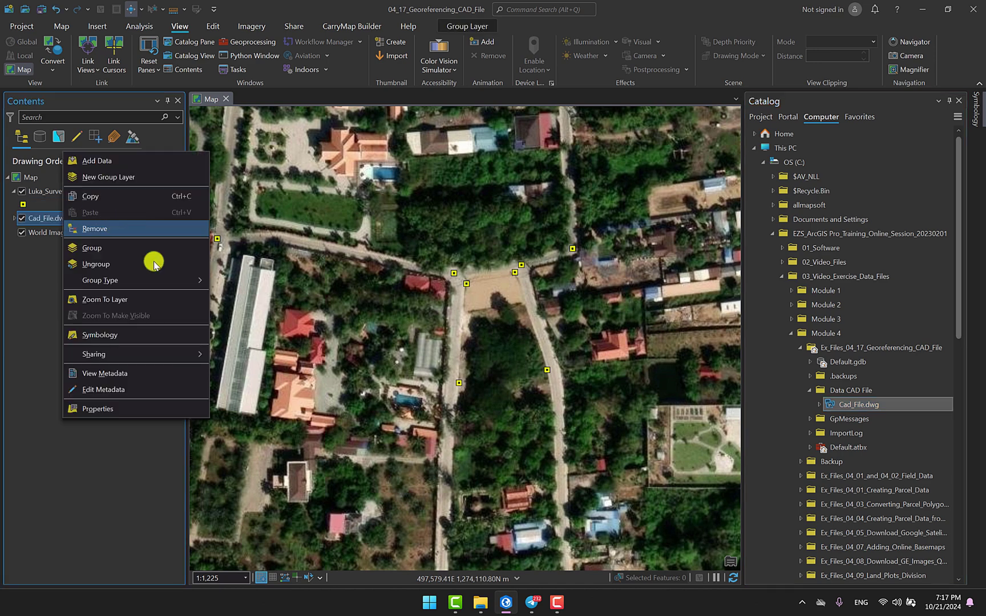
left_click(163, 300)
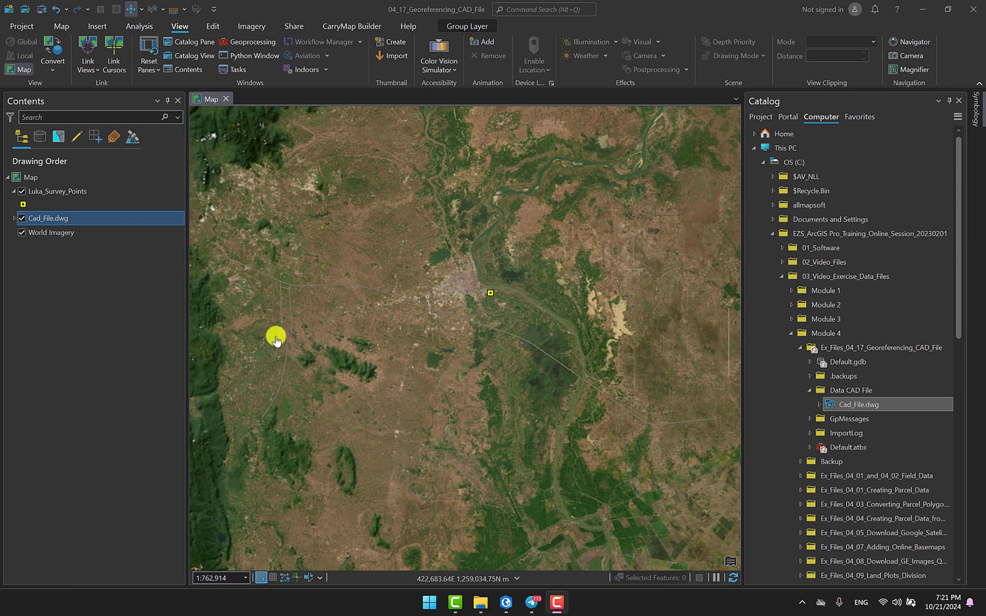
scroll(276, 340, "up", 3)
scroll(283, 340, "up", 3)
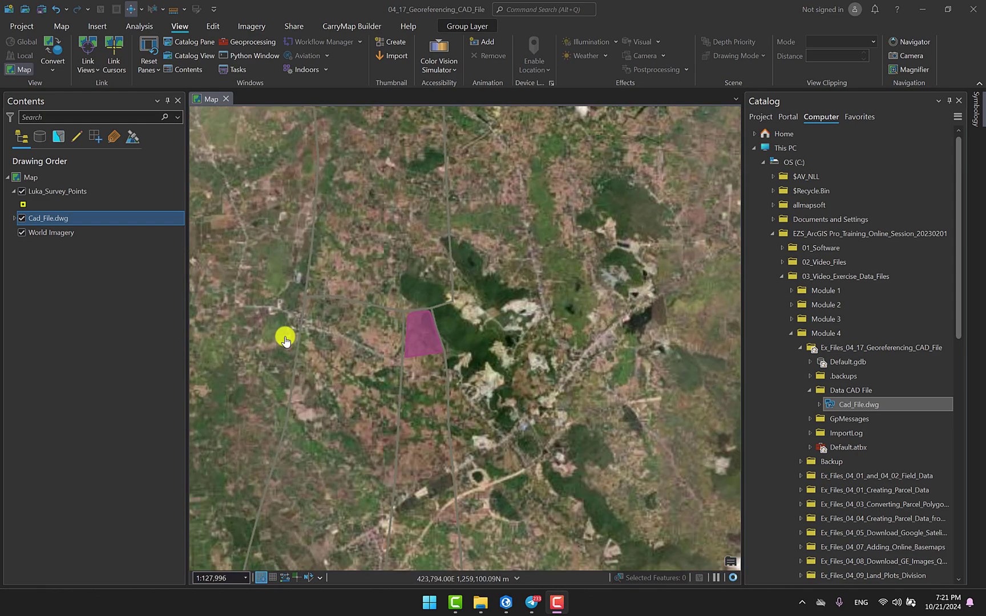
left_click_drag(386, 370, 443, 387)
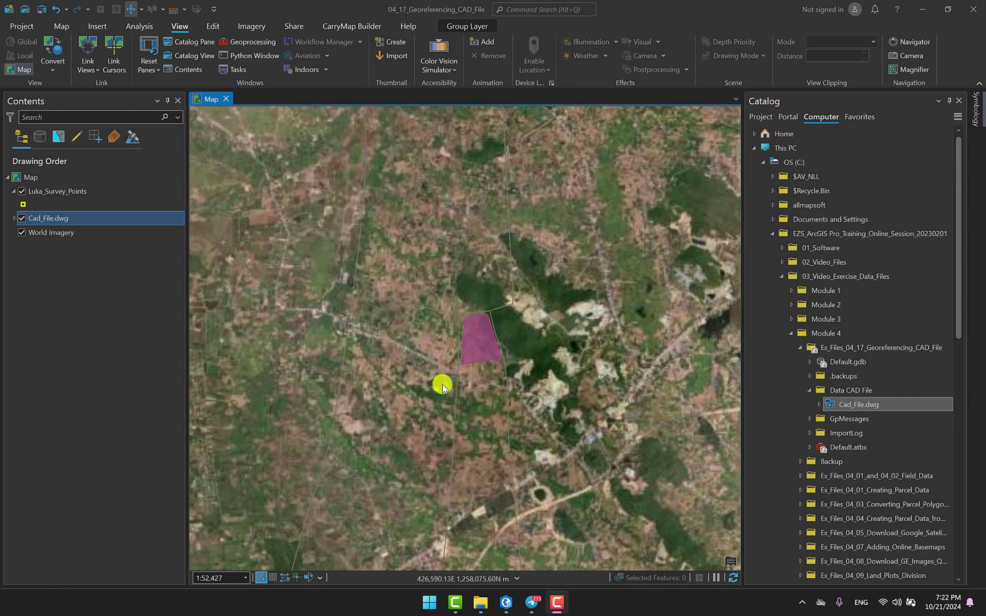
Step: Expand Cad_File.dwg and hide its Annotation, Point, Polyline and Polygon sublayers, keeping Land_Plots and Road_Lines
left_click(15, 218)
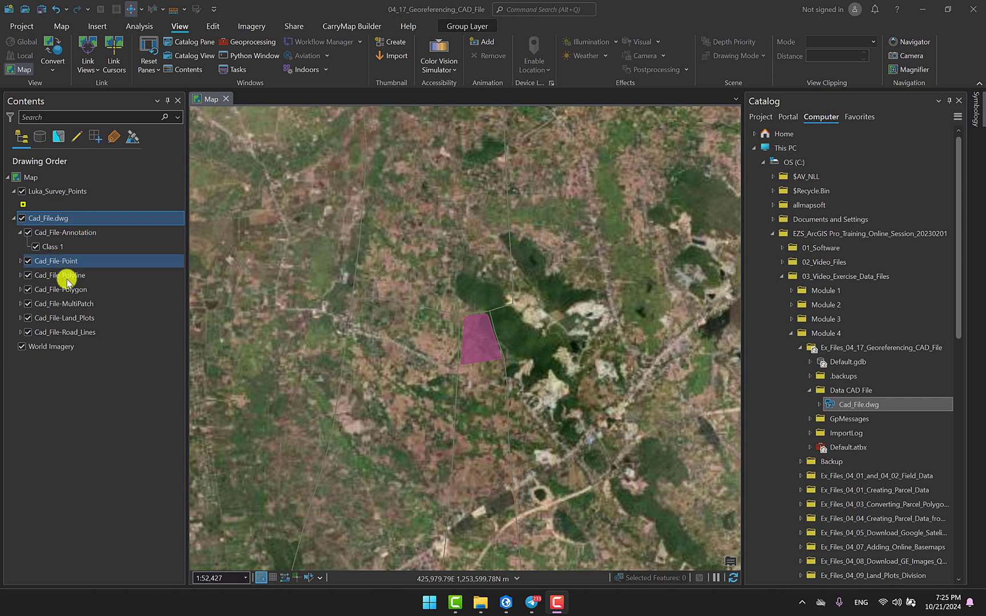
left_click(61, 333, "ctrl")
left_click(65, 320)
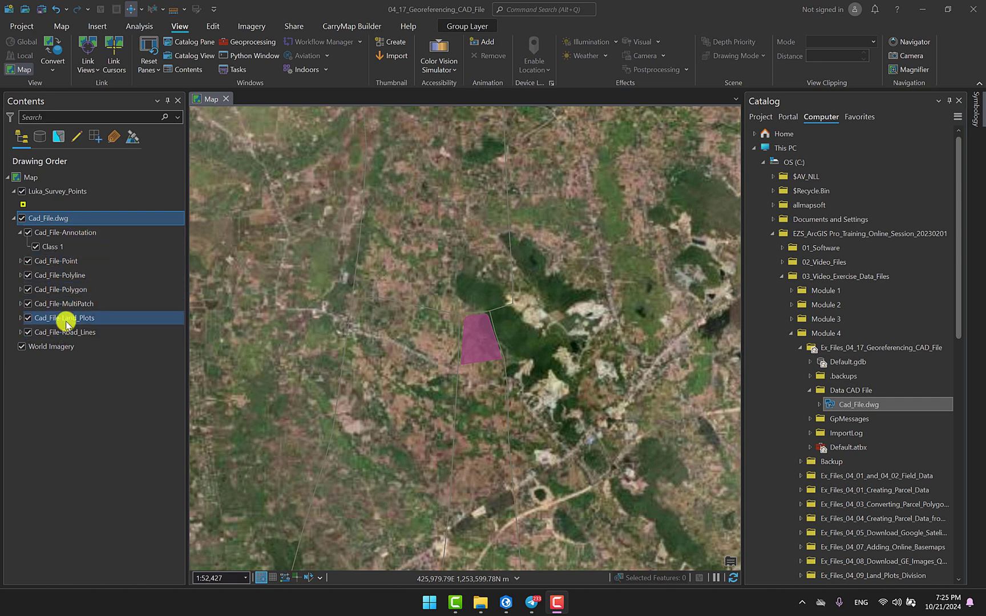
left_click(85, 235, "ctrl")
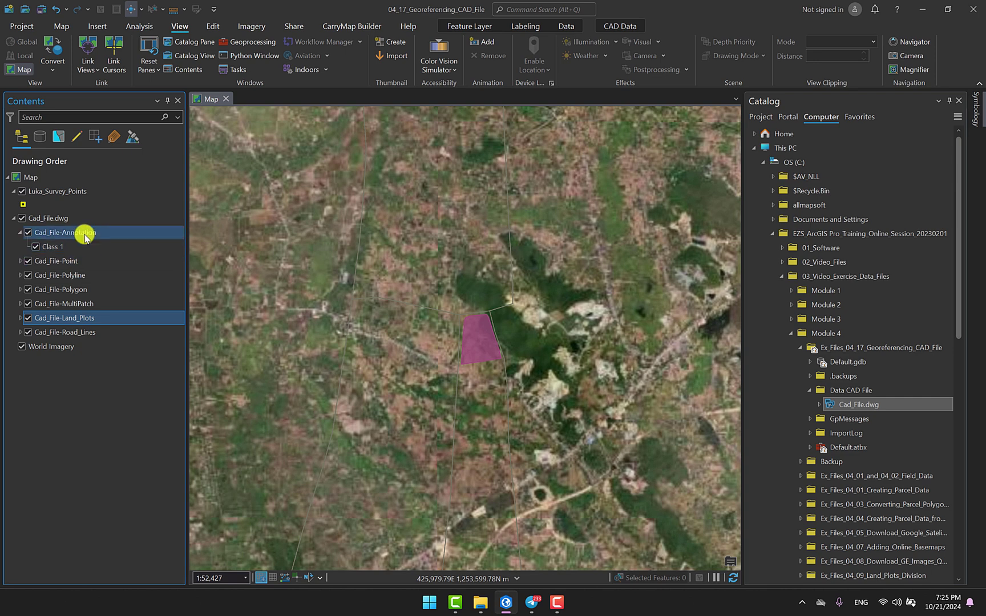
left_click(28, 233)
left_click(28, 261)
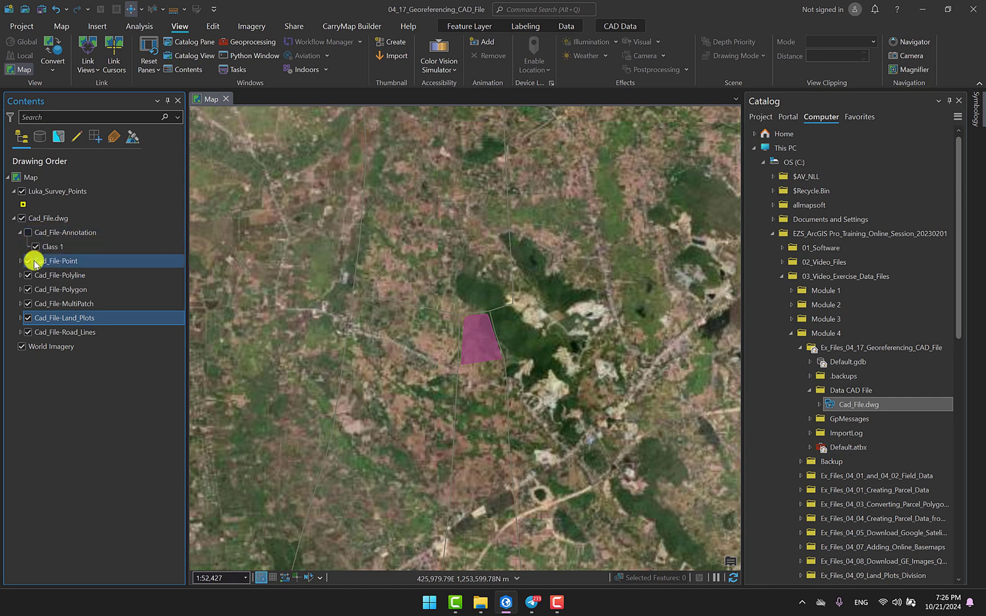
left_click(28, 276)
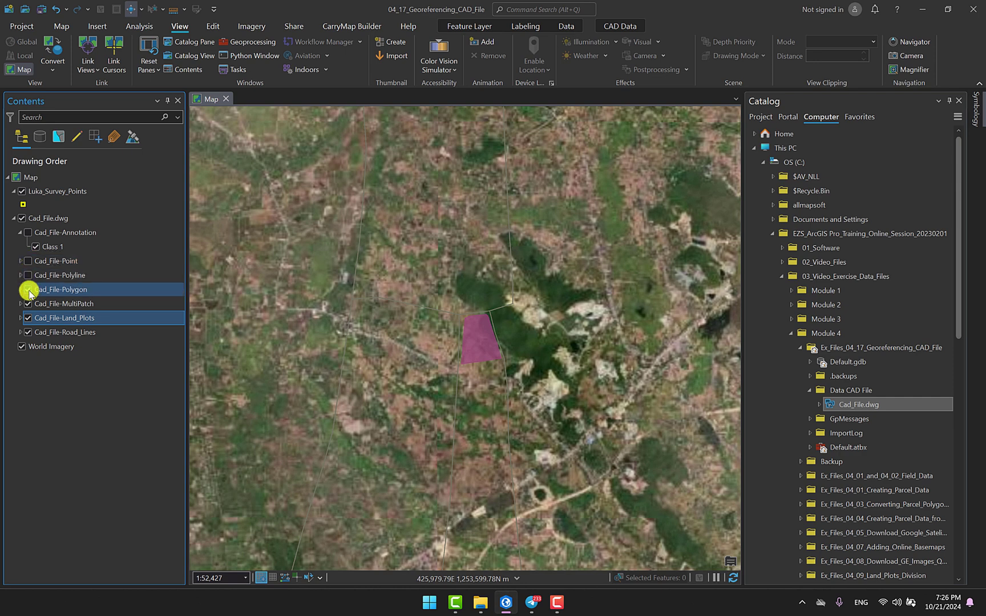
left_click(28, 304)
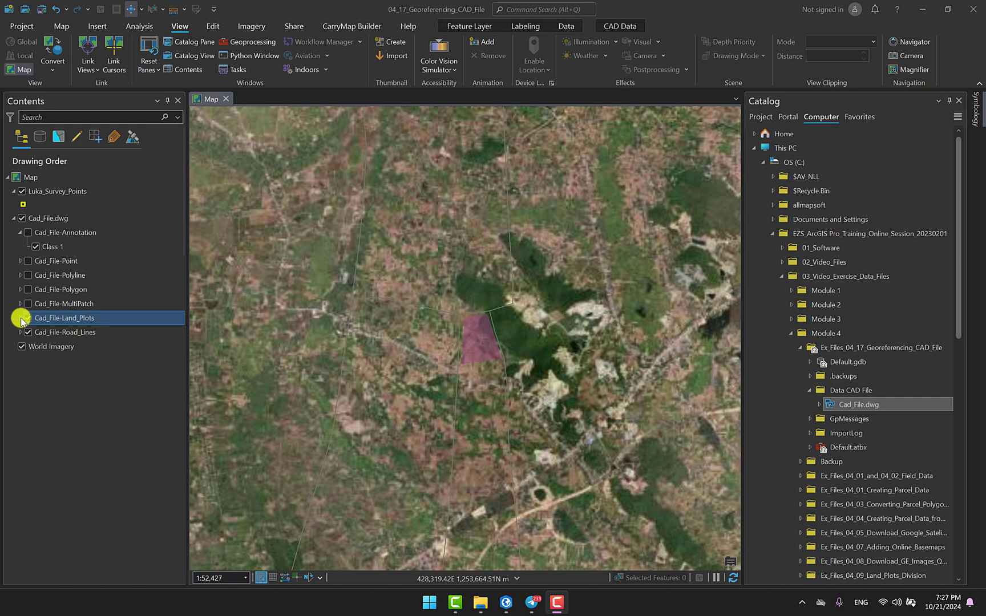
Step: Give Land_Plots the pale yellow Cultural fill symbol
left_click(20, 318)
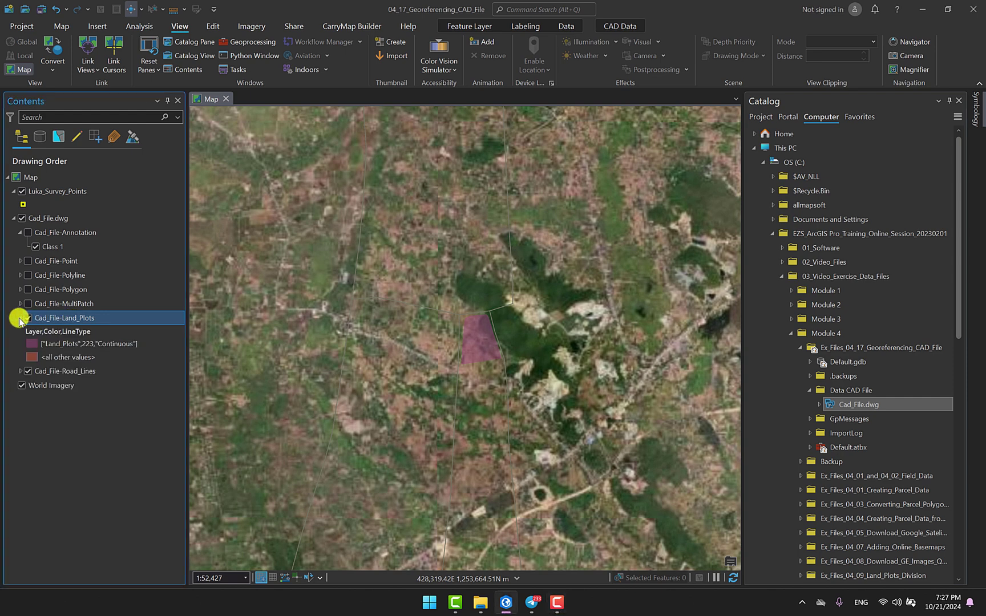
left_click(32, 344)
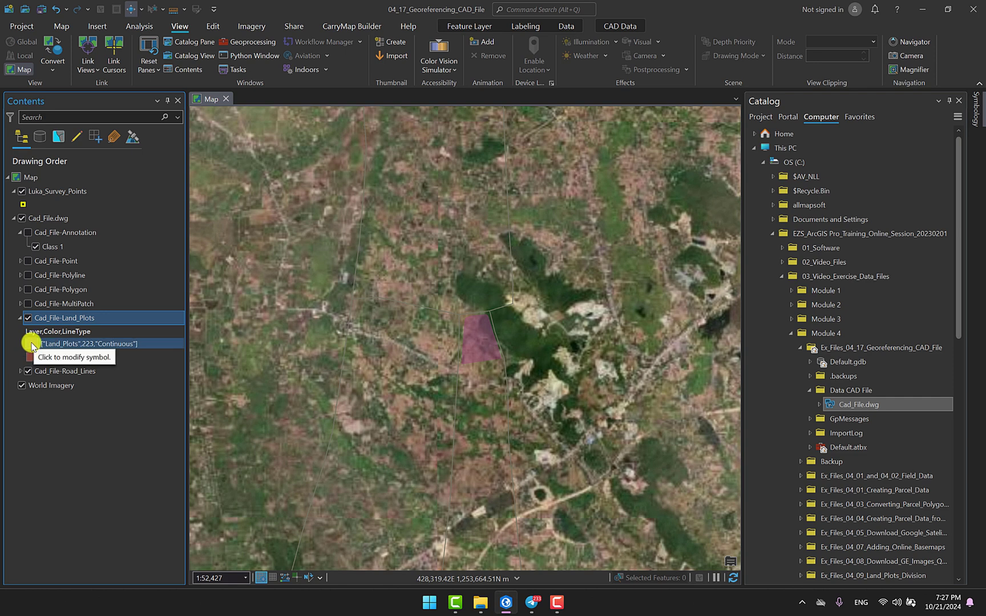
left_click(32, 345)
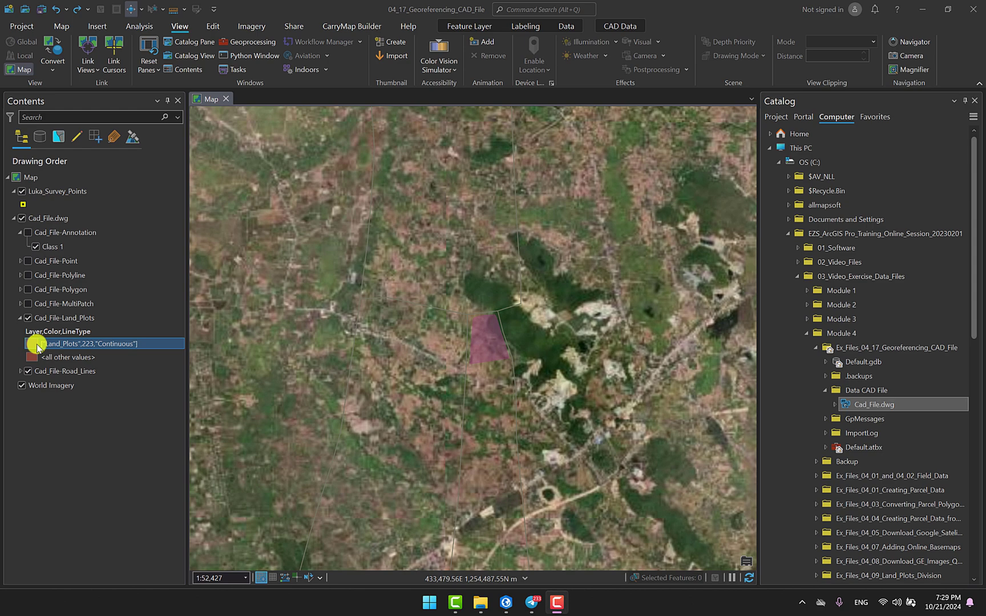
left_click(37, 345)
left_click(827, 271)
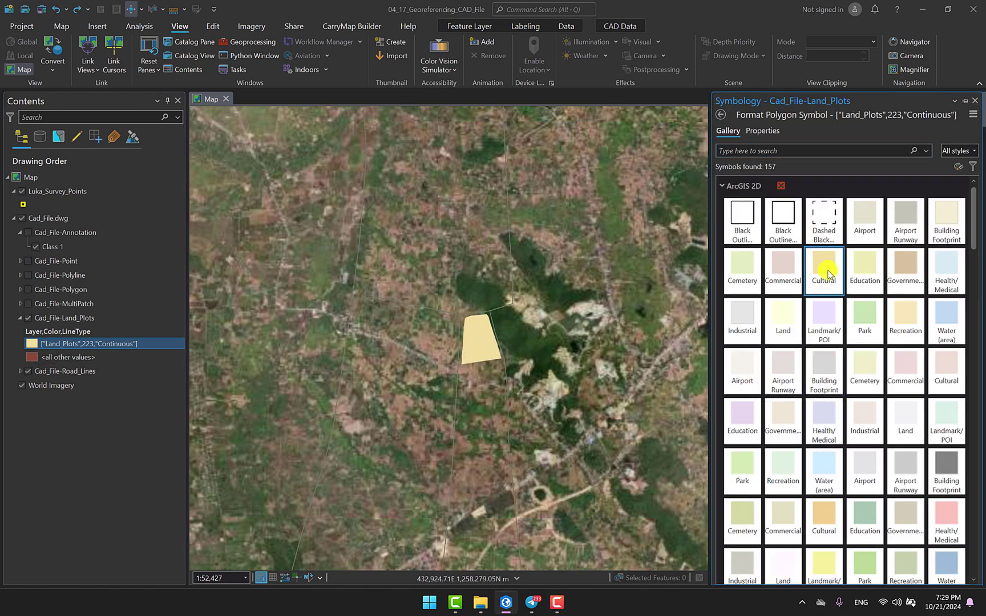
Step: Draw Road_Lines with the dark red Limited Access line symbol
left_click(20, 371)
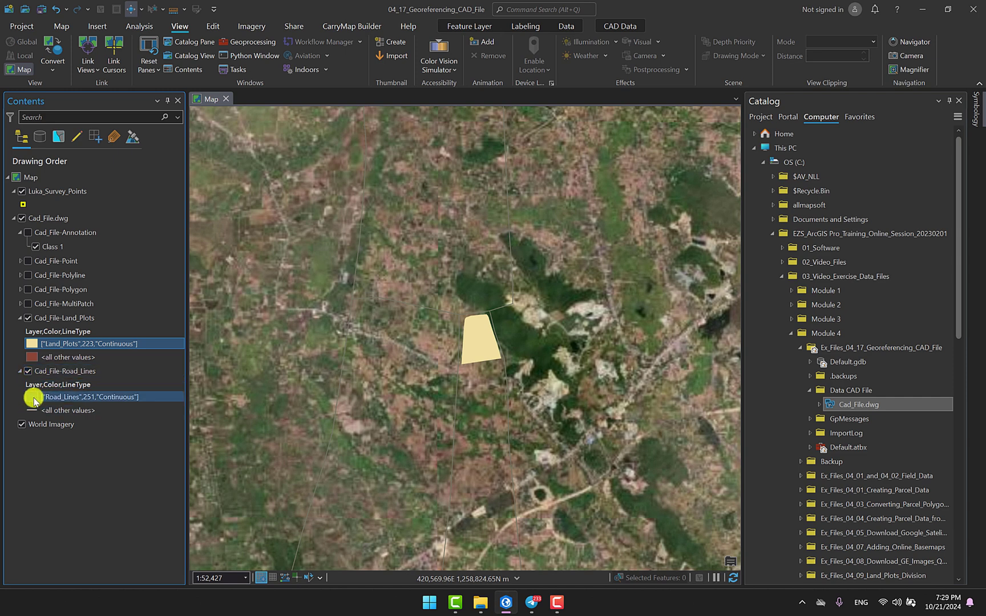
left_click(35, 398)
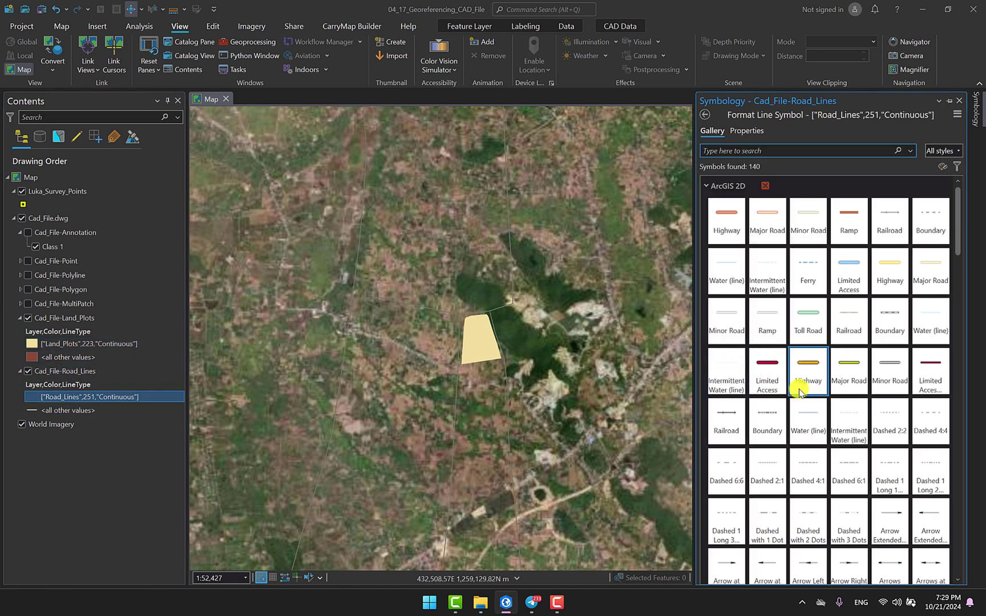
left_click(771, 384)
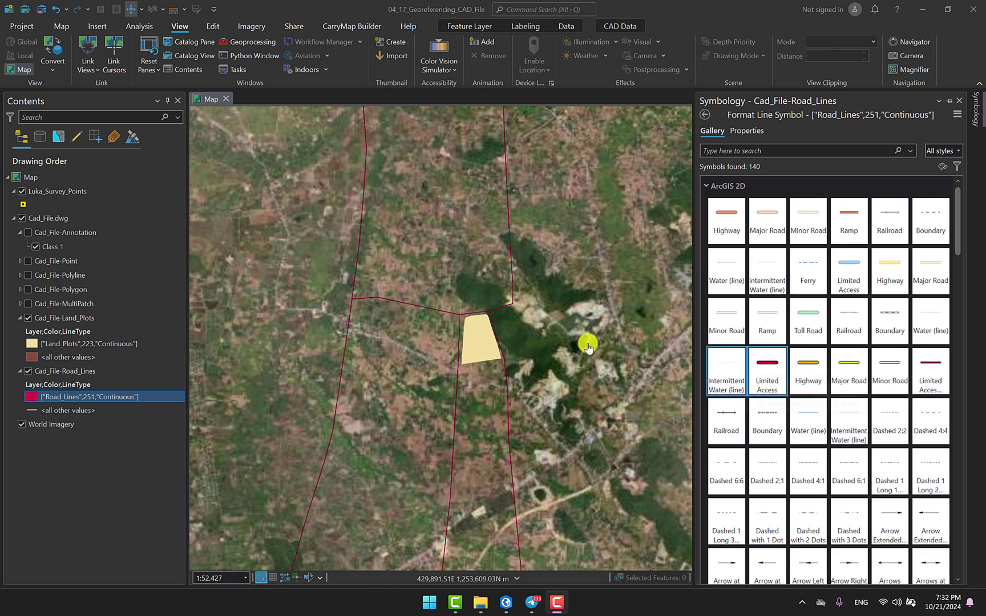
left_click(89, 321)
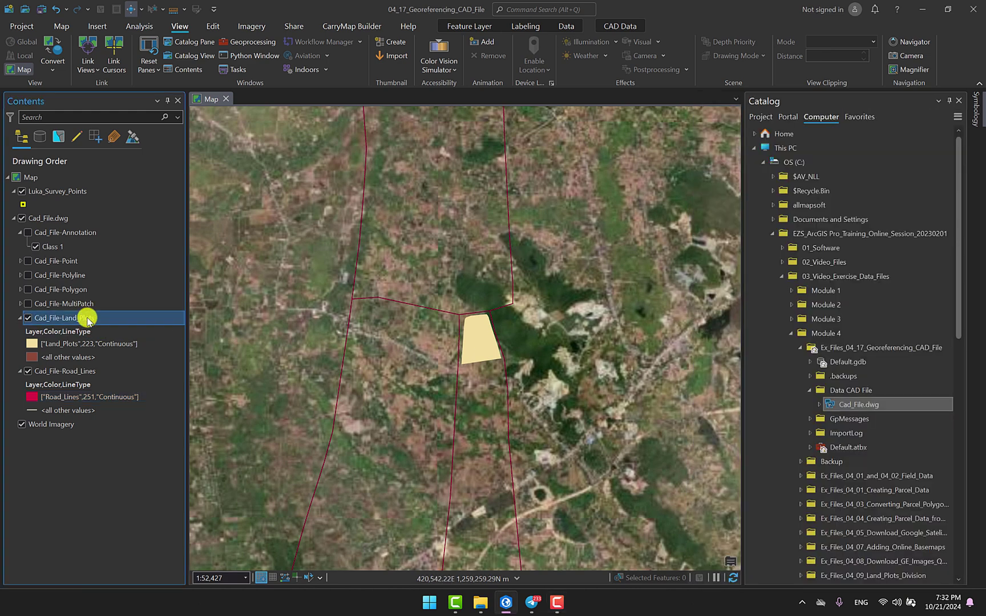
Step: Run Define Projection on Cad_File-Land_Plots with WGS 1984 UTM Zone 48N
left_click(635, 27)
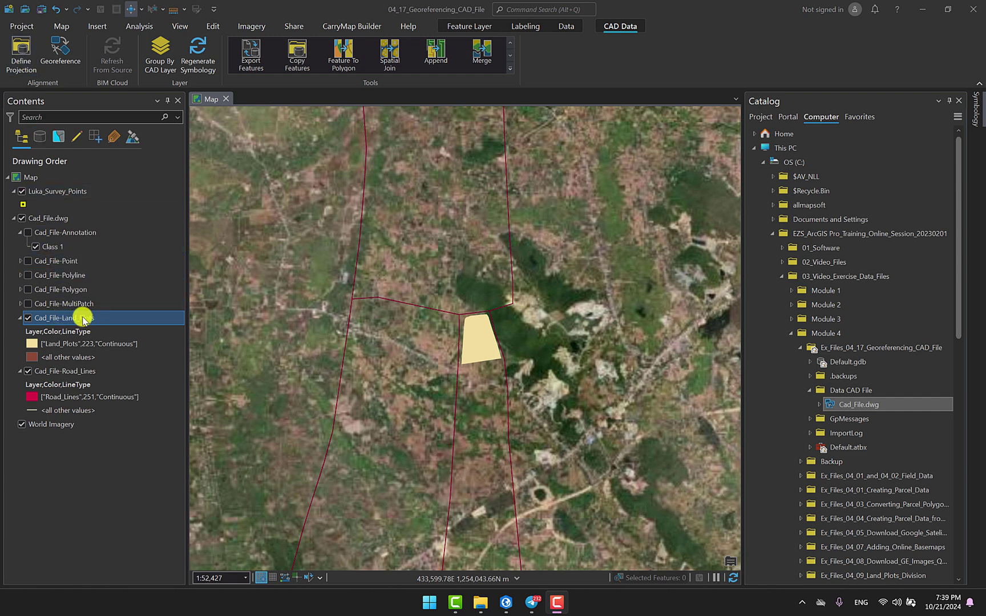
left_click(25, 67)
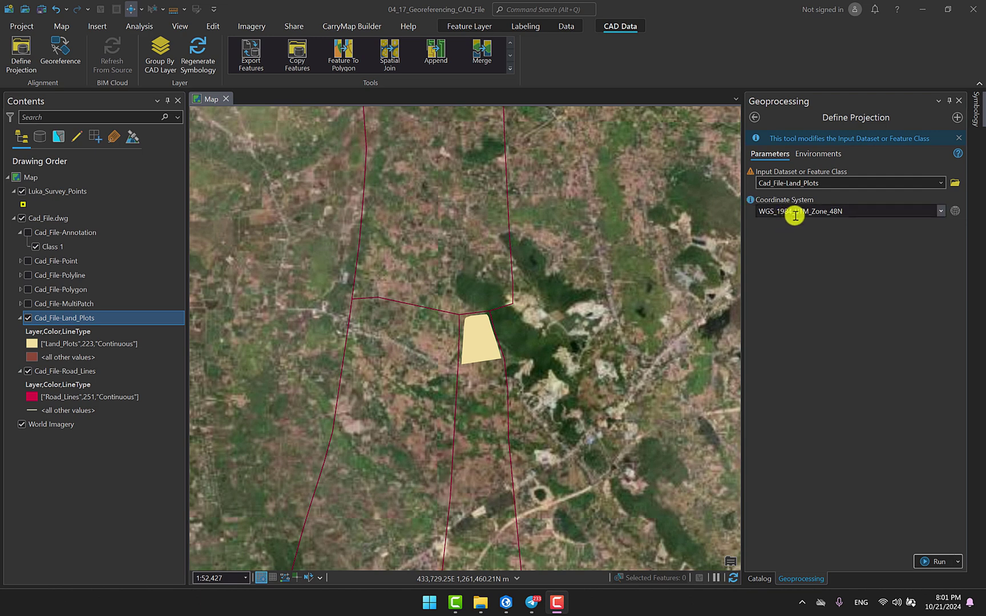
mouse_move(844, 212)
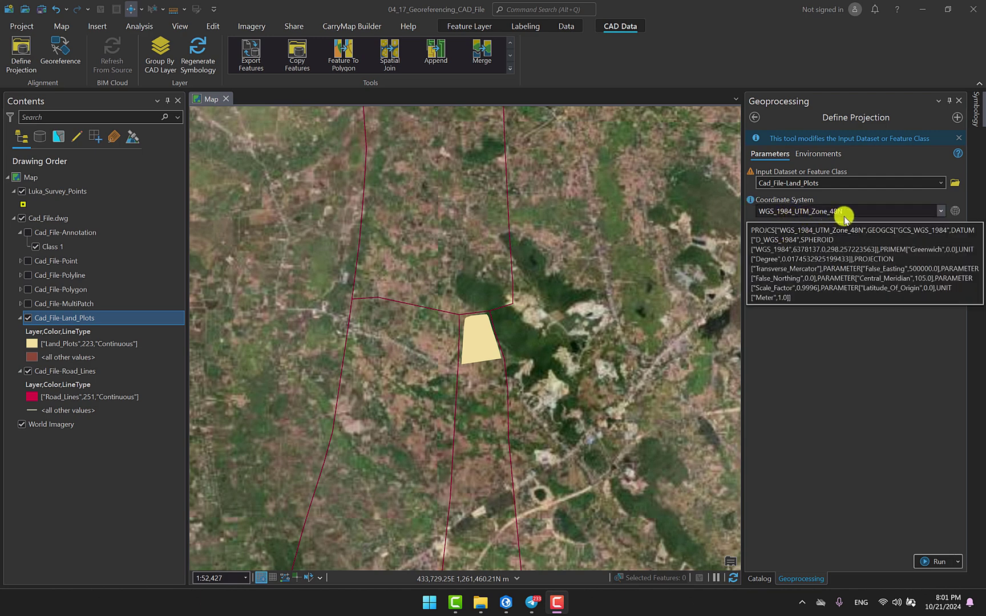
left_click(844, 331)
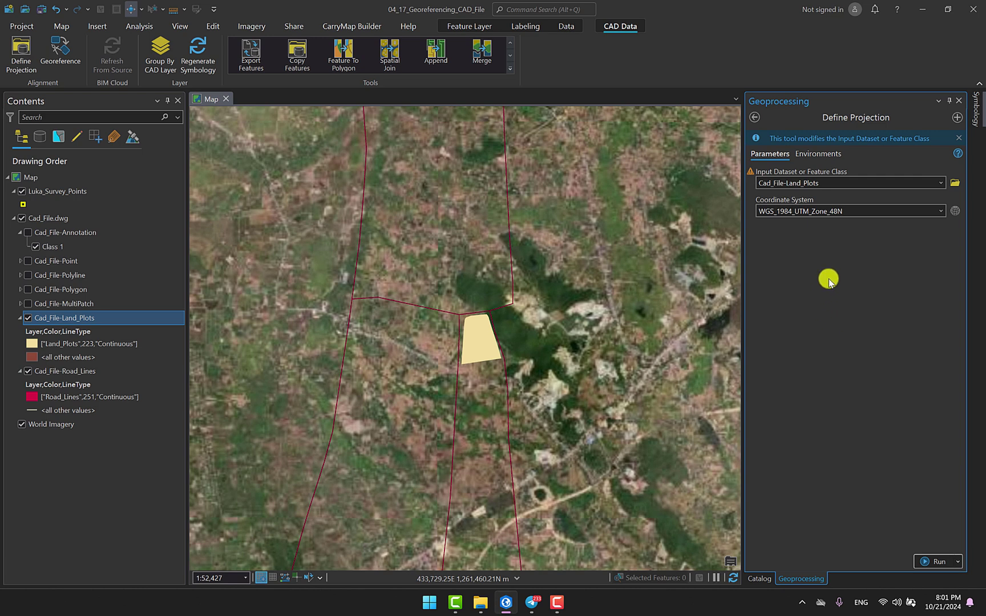
left_click(943, 211)
left_click(953, 213)
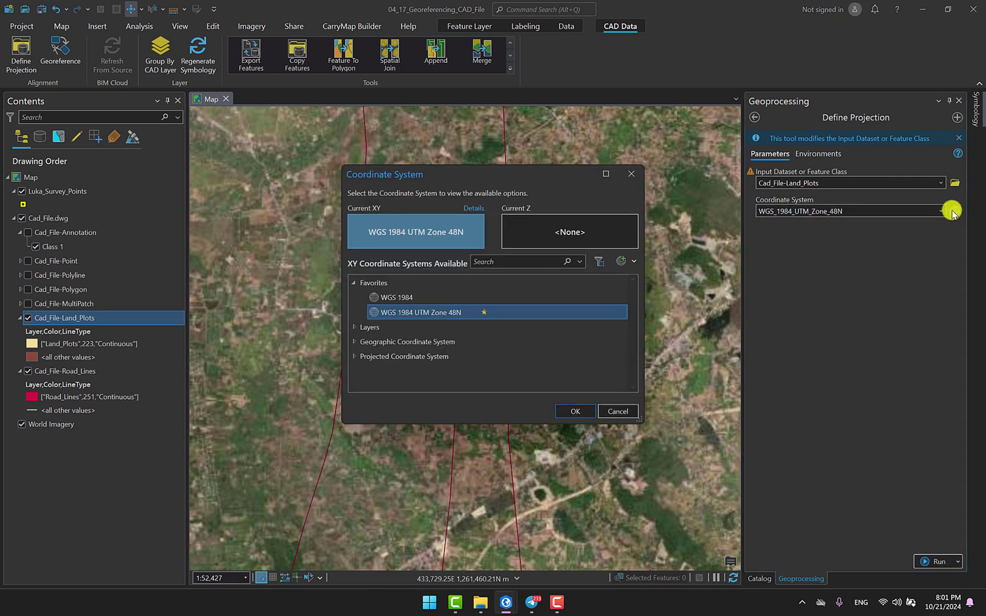
left_click(631, 173)
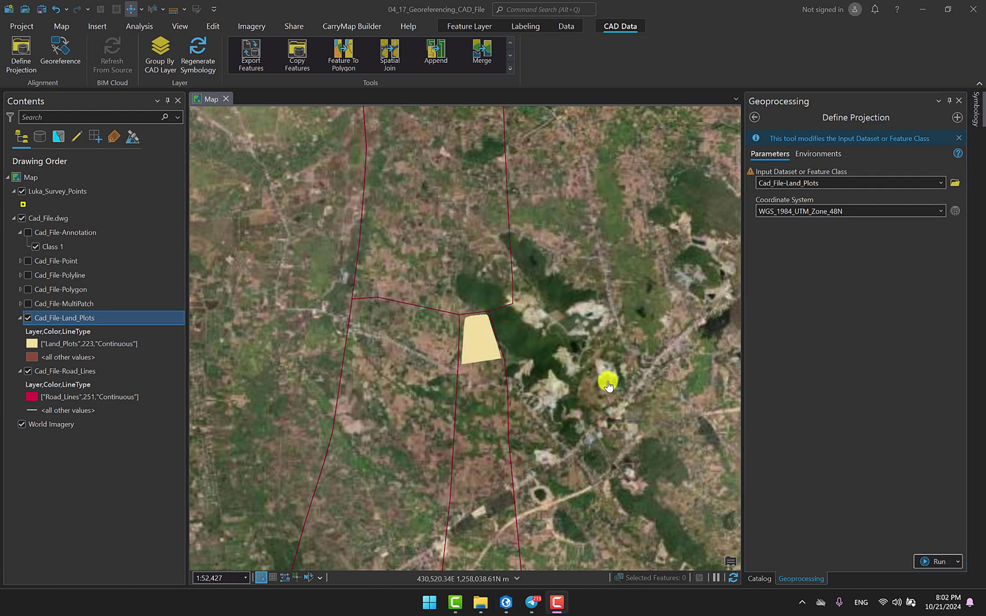
left_click(935, 563)
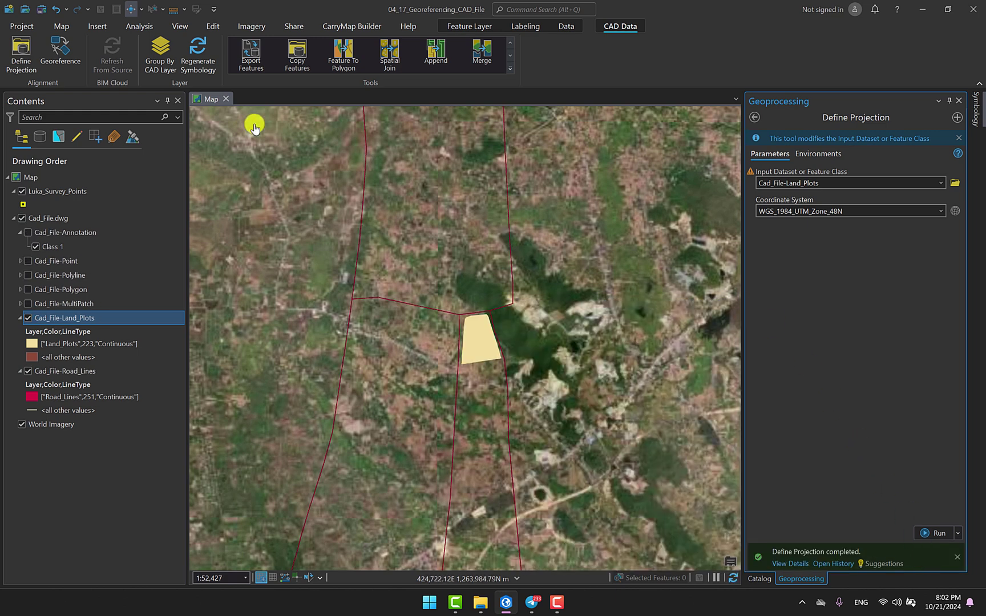
Step: Start georeferencing Cad_File-Land_Plots, zoom to Luka_Survey_Points, and close the Geoprocessing and Catalog panes
left_click(63, 60)
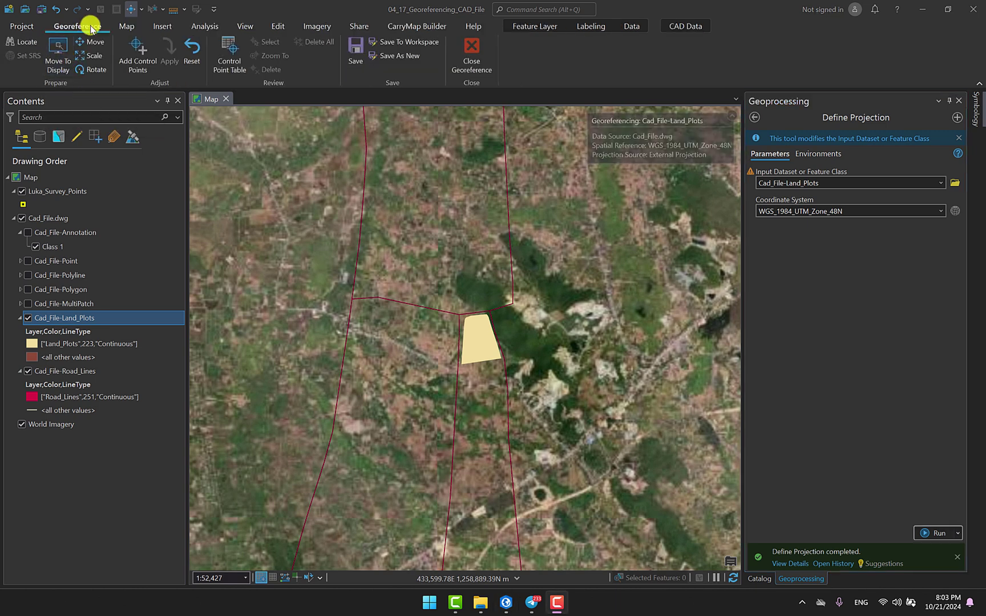
right_click(71, 192)
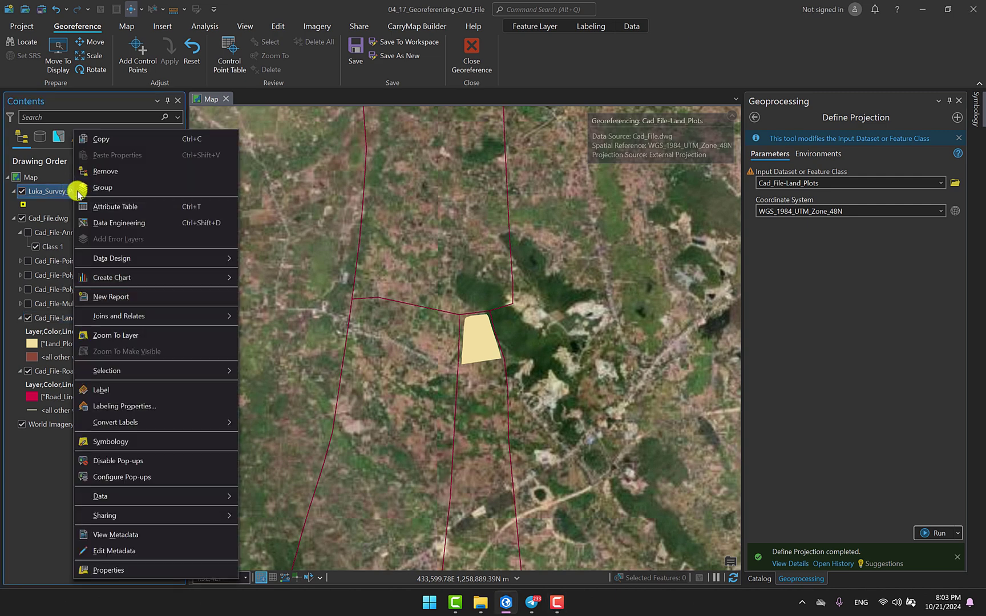
left_click(162, 337)
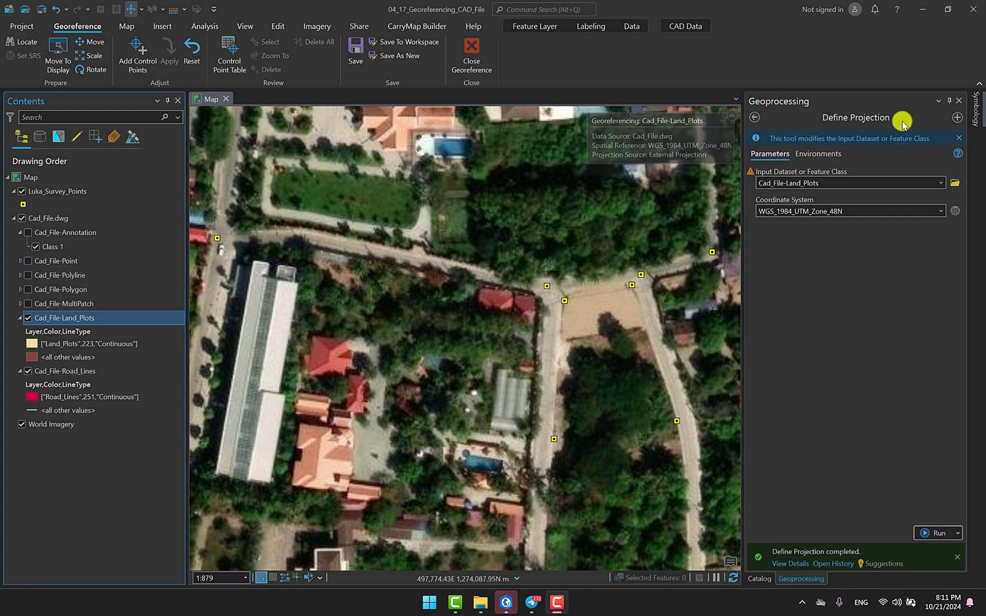
left_click(960, 100)
left_click(961, 101)
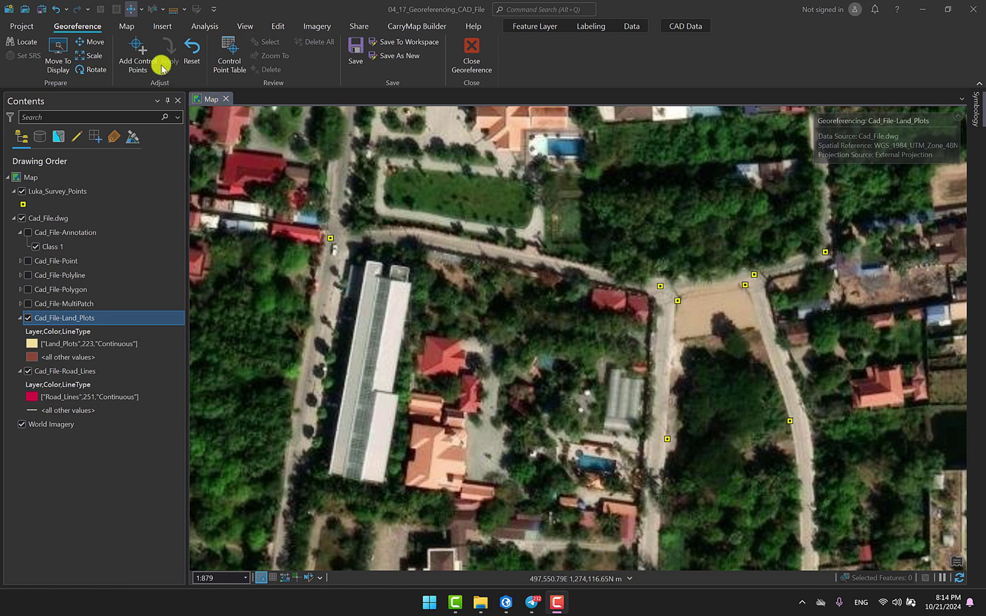
Step: With Add Control Points, zoom to the CAD drawing and mark the land plot's lower-left corner
left_click(142, 59)
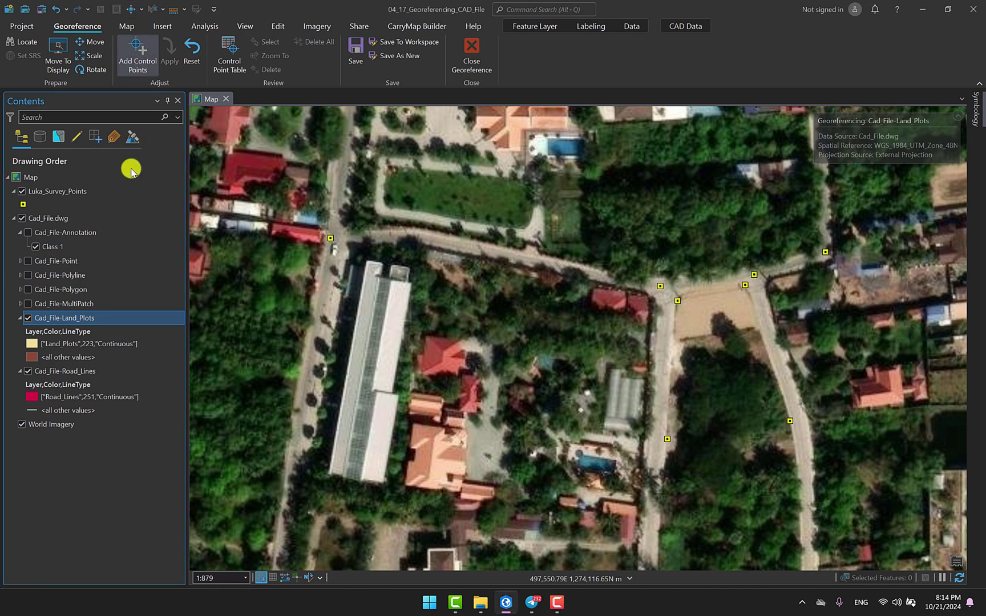
right_click(66, 218)
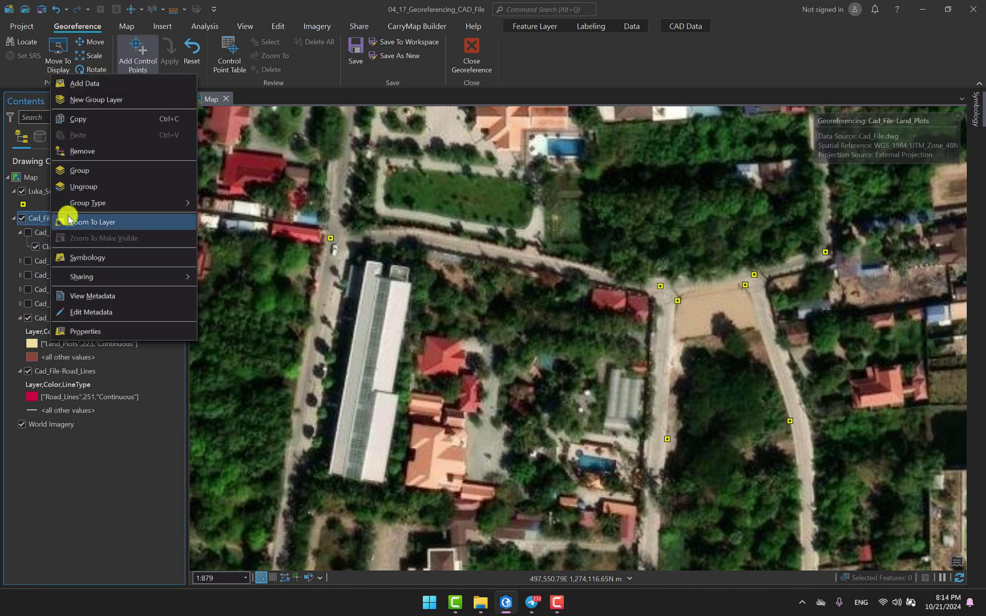
left_click(128, 223)
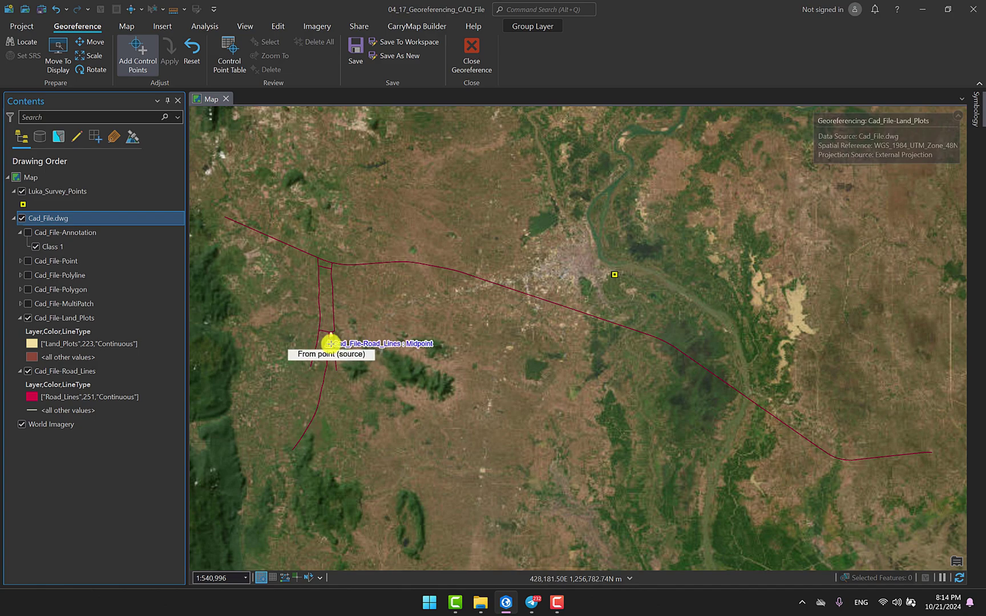
scroll(330, 343, "up", 3)
scroll(326, 308, "up", 3)
scroll(324, 295, "up", 5)
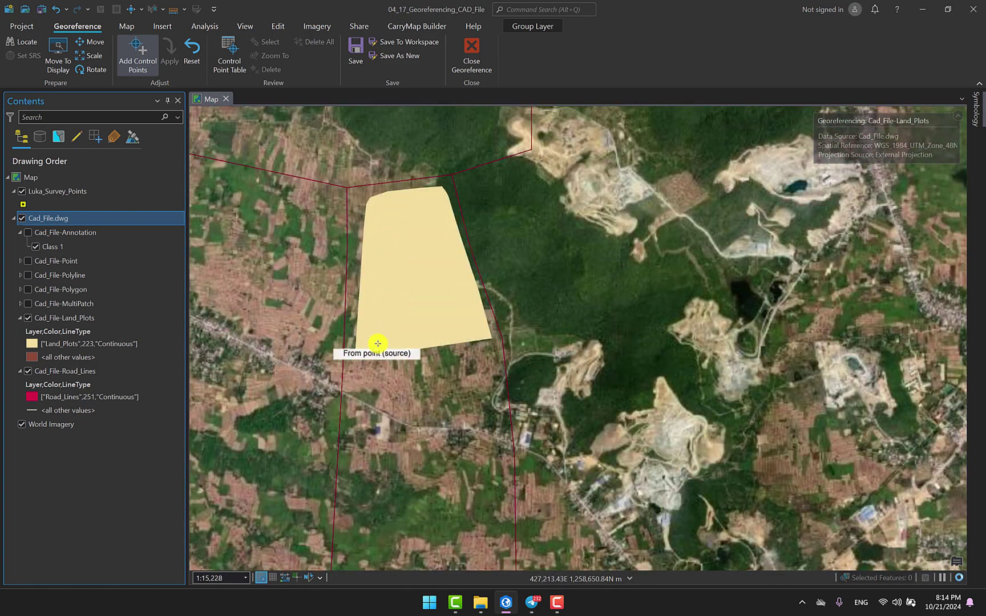
scroll(356, 360, "up", 3)
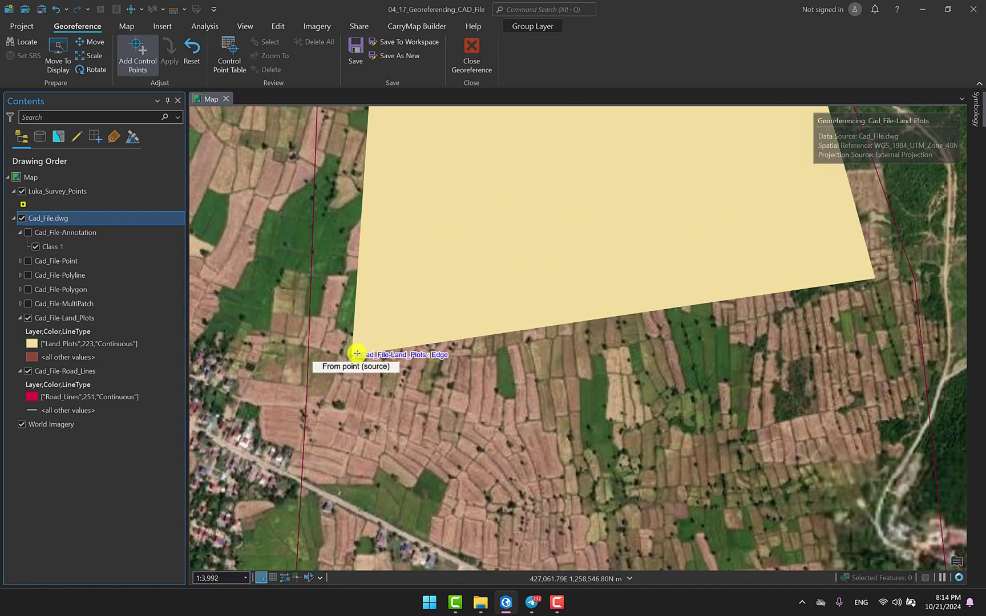
left_click(352, 356)
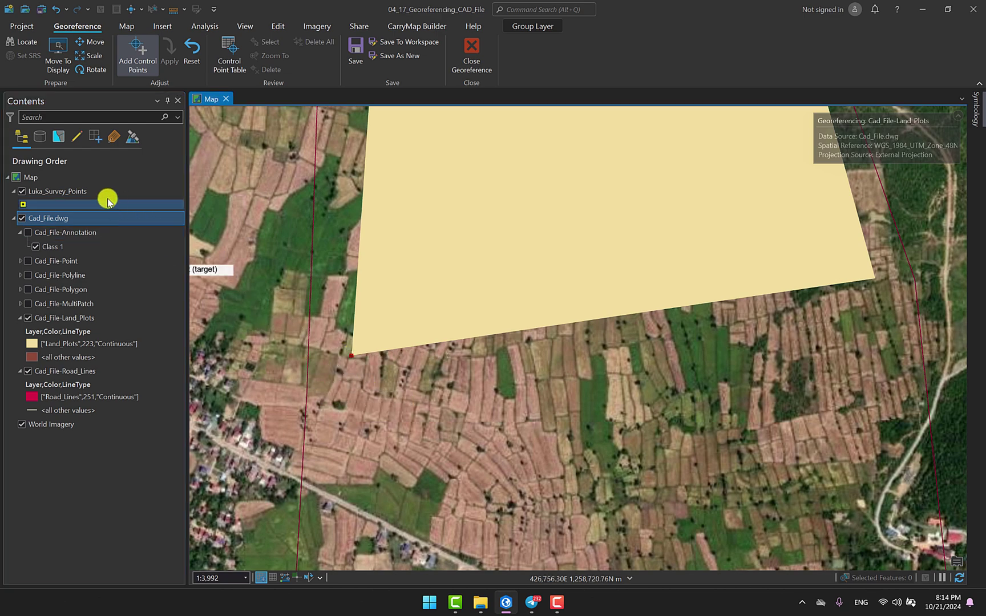
Step: Zoom to Luka_Survey_Points and pin that corner to its matching survey point beside the road
right_click(74, 192)
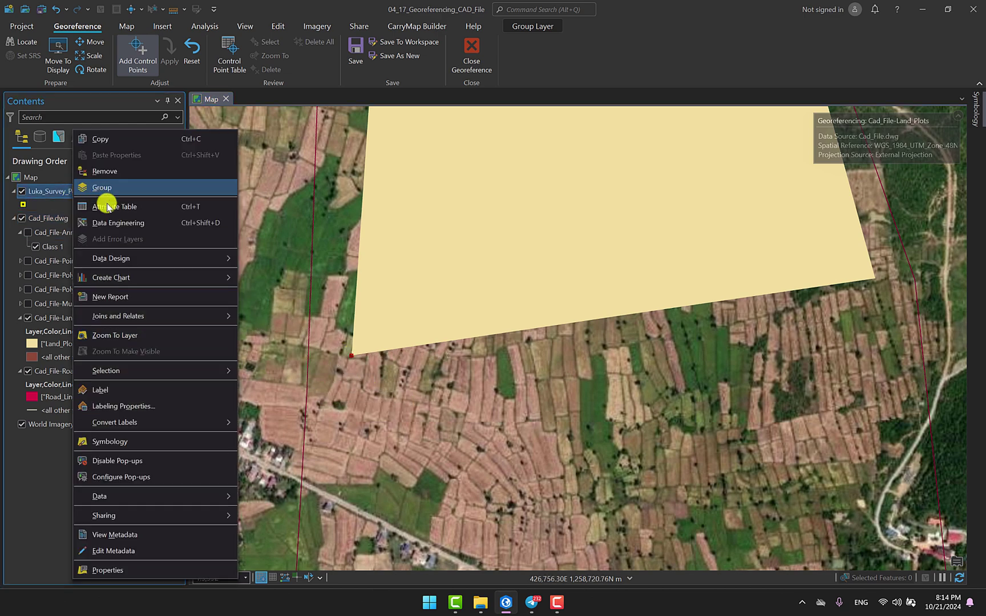
left_click(114, 334)
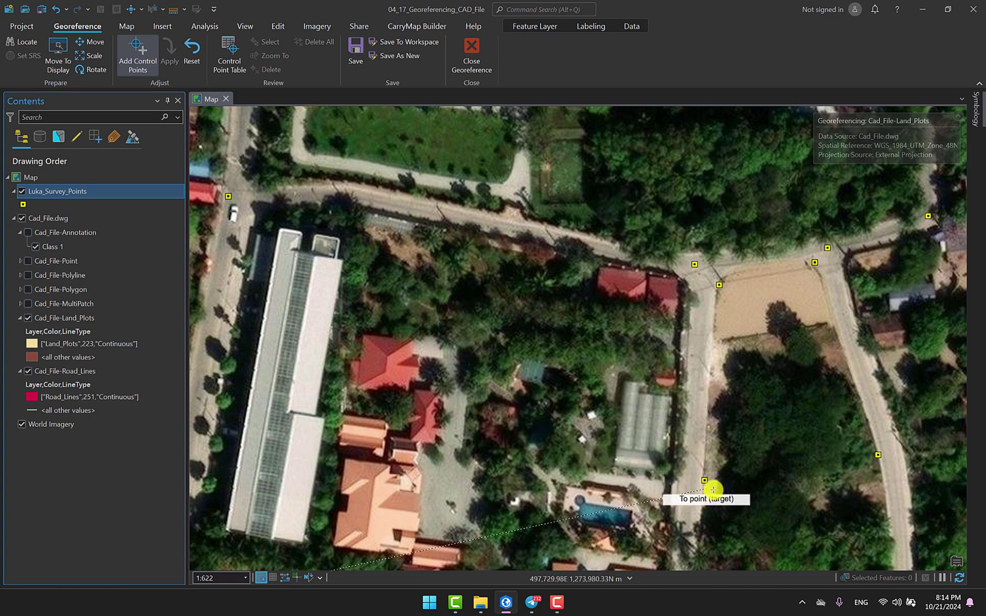
left_click(703, 480)
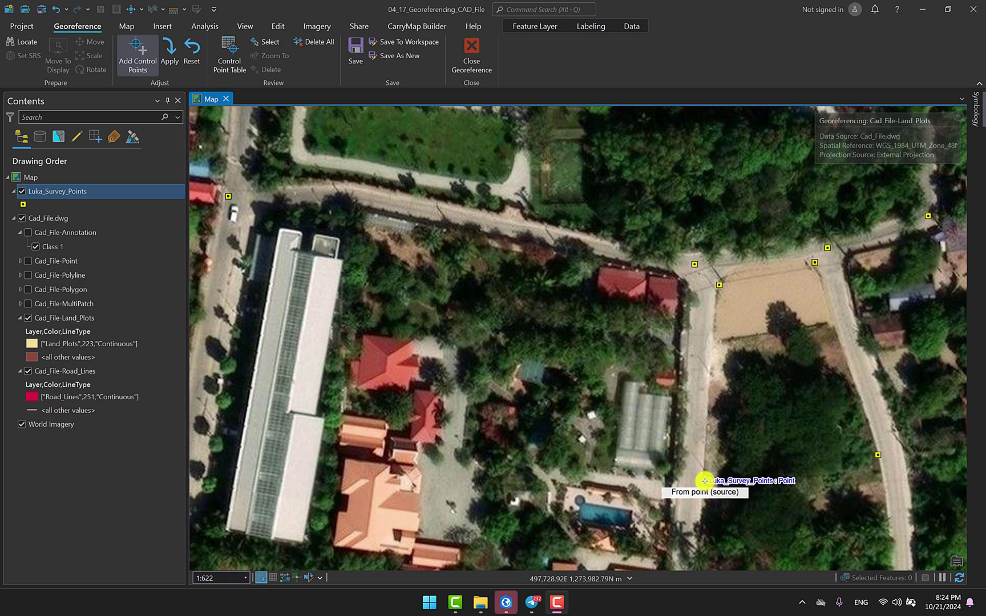
Step: Add a second control point linking the CAD plot's top vertex to its matching survey point
right_click(81, 218)
left_click(108, 226)
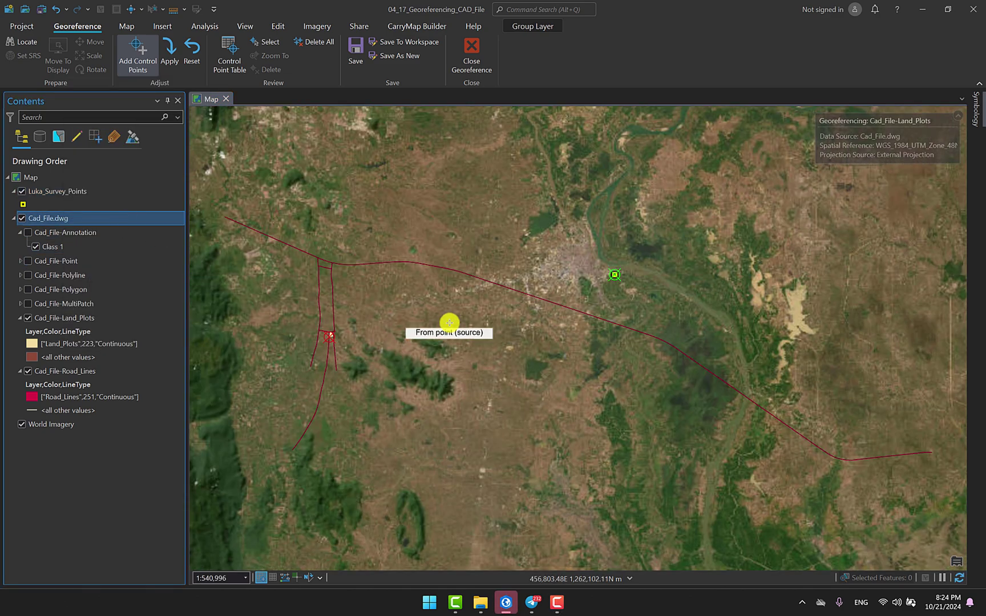
scroll(323, 335, "up", 3)
scroll(359, 328, "up", 3)
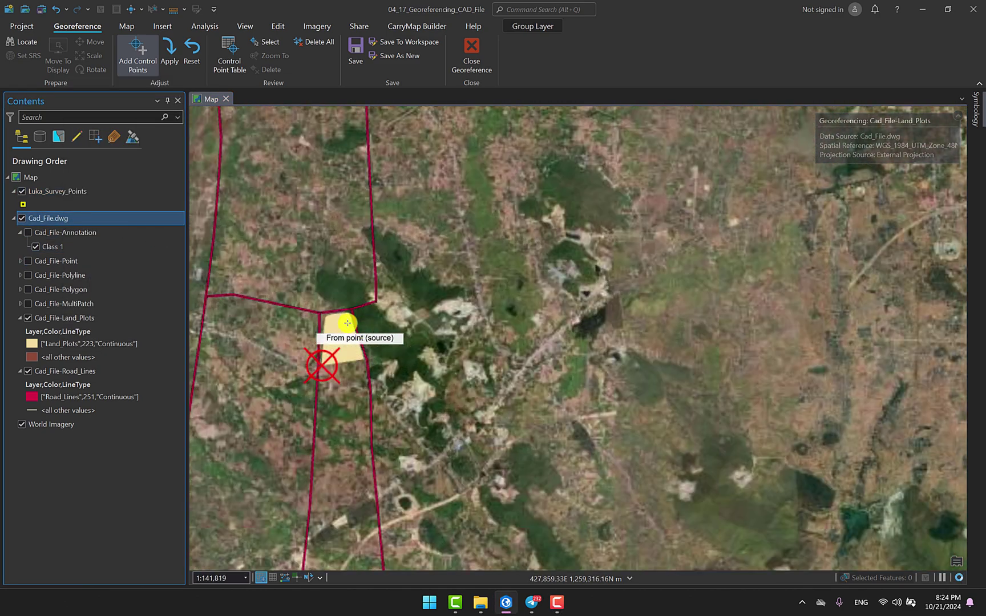
scroll(344, 324, "up", 2)
scroll(341, 317, "up", 2)
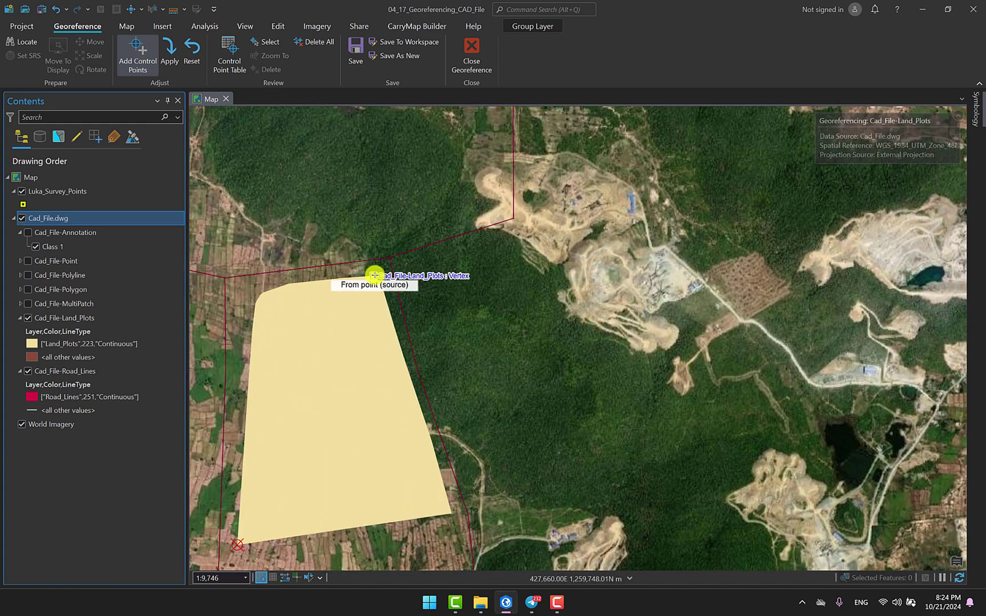
left_click(373, 276)
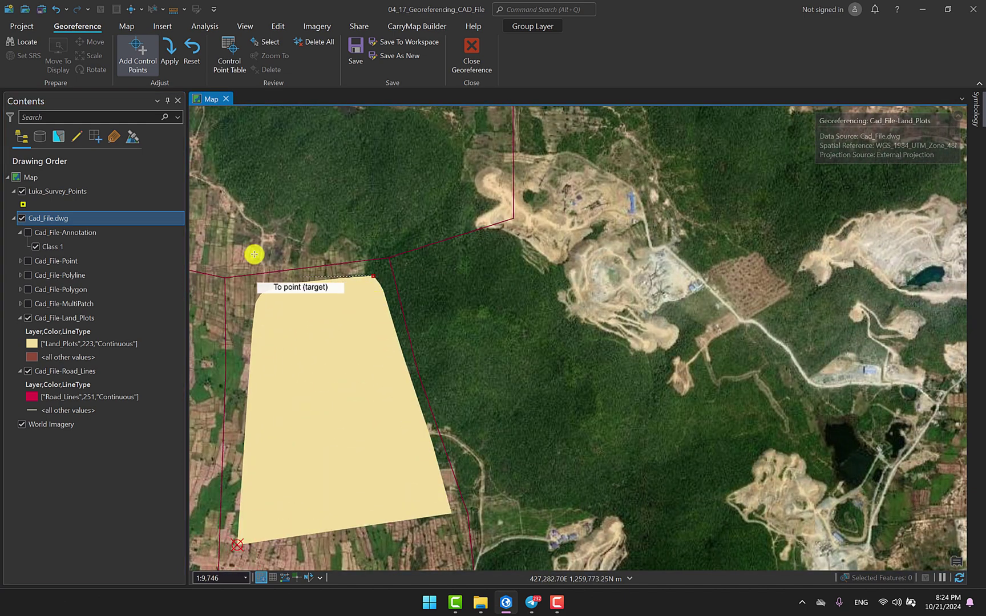
right_click(100, 193)
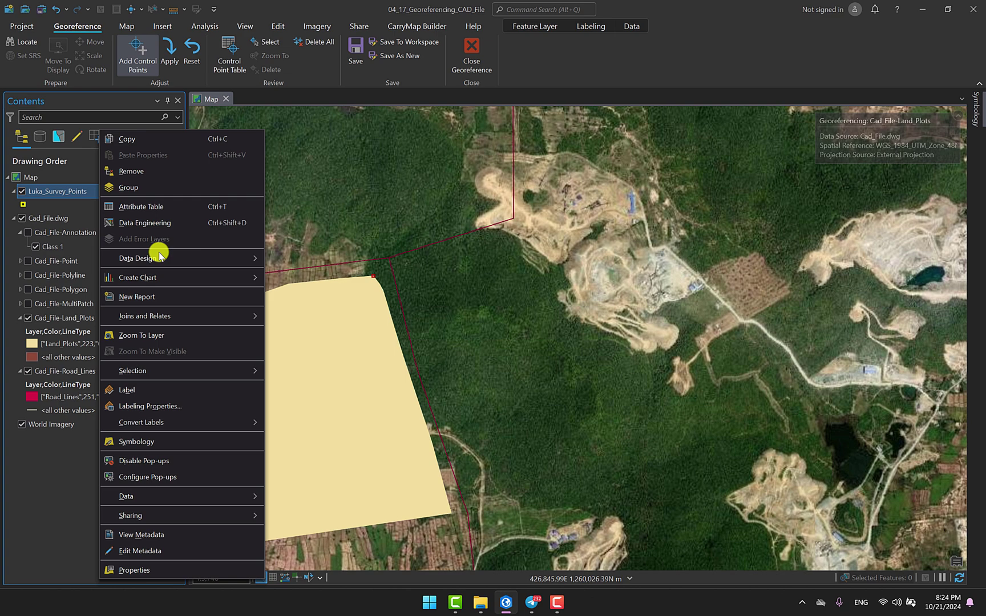
left_click(154, 322)
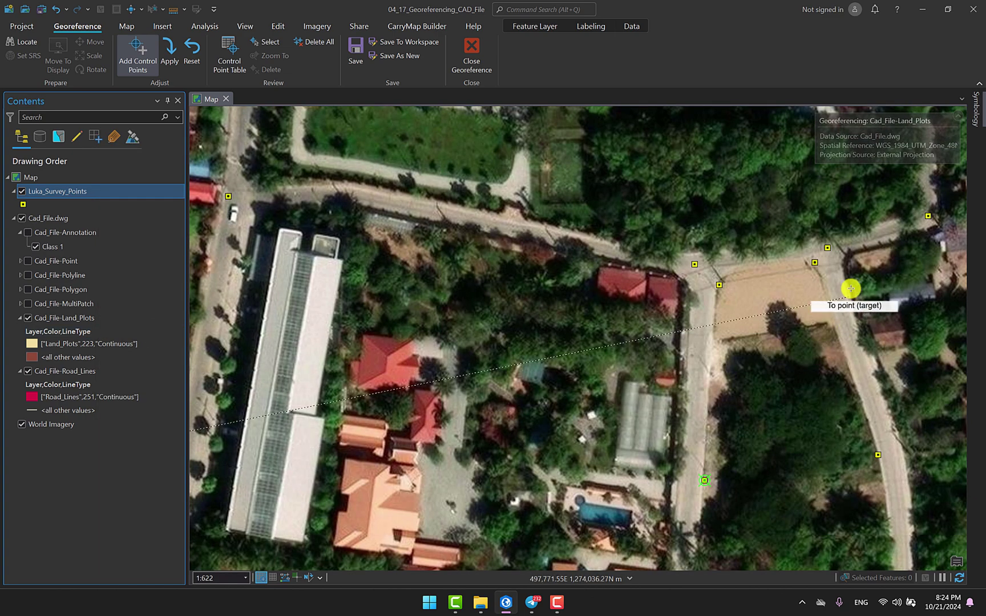
left_click(815, 265)
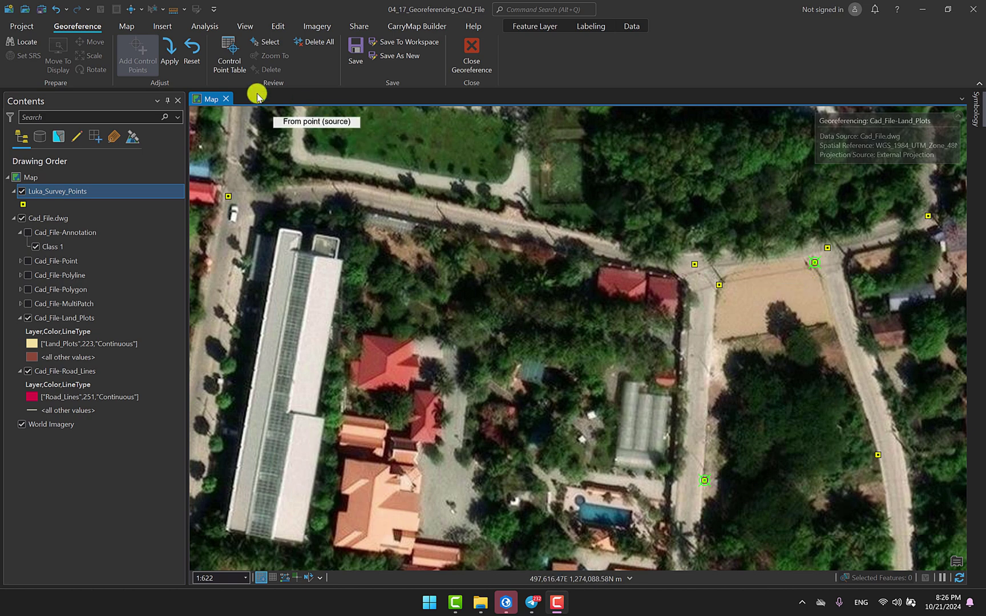
Step: Apply the control points so the CAD plot and road lines sit over the village roads
left_click(171, 57)
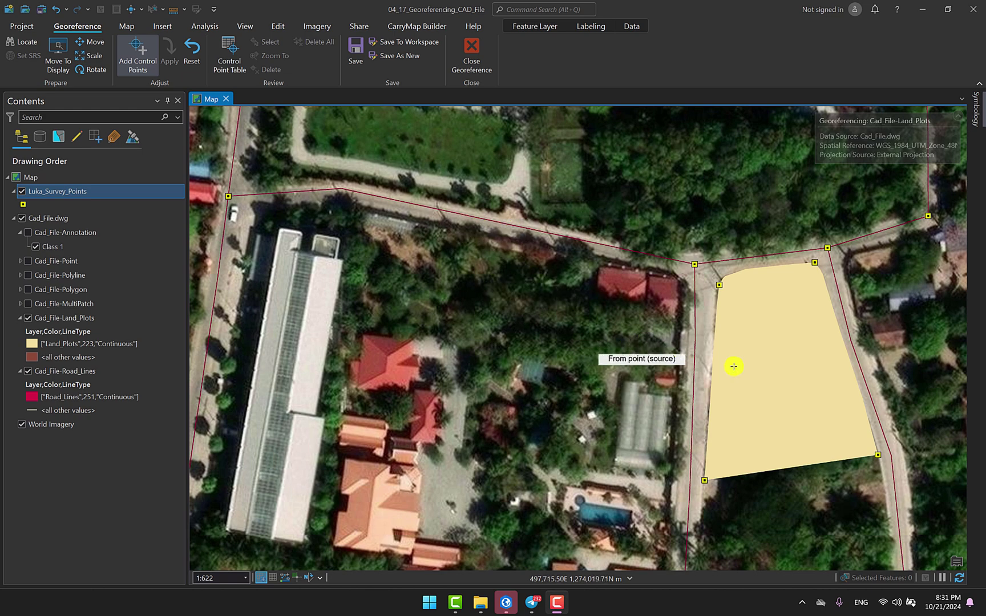
scroll(813, 396, "down", 2)
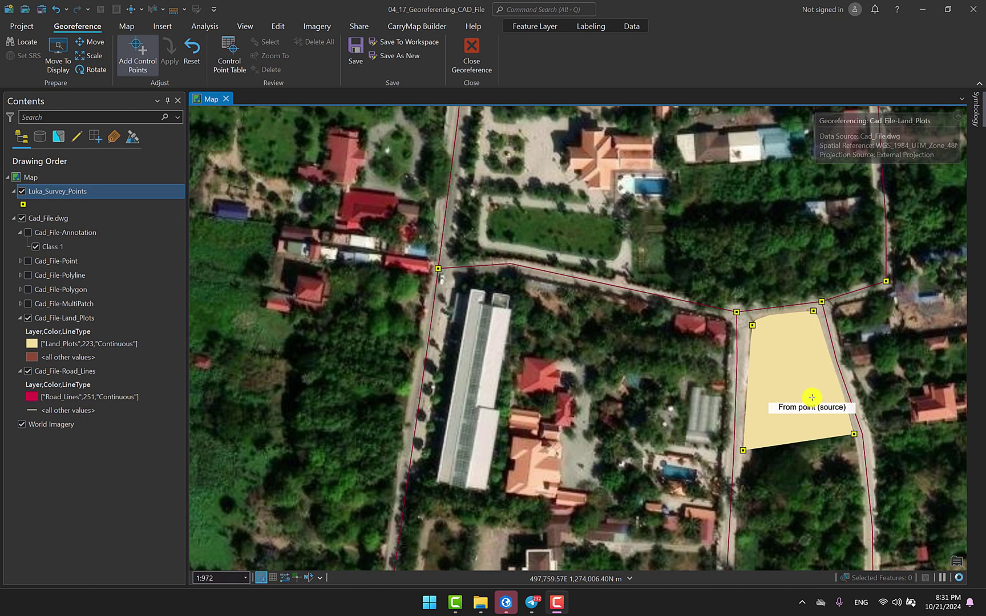
mouse_move(886, 364)
middle_mouse_down()
mouse_move(821, 401)
mouse_move(691, 370)
middle_mouse_up()
scroll(566, 311, "down", 2)
middle_click_drag(567, 310, 609, 345)
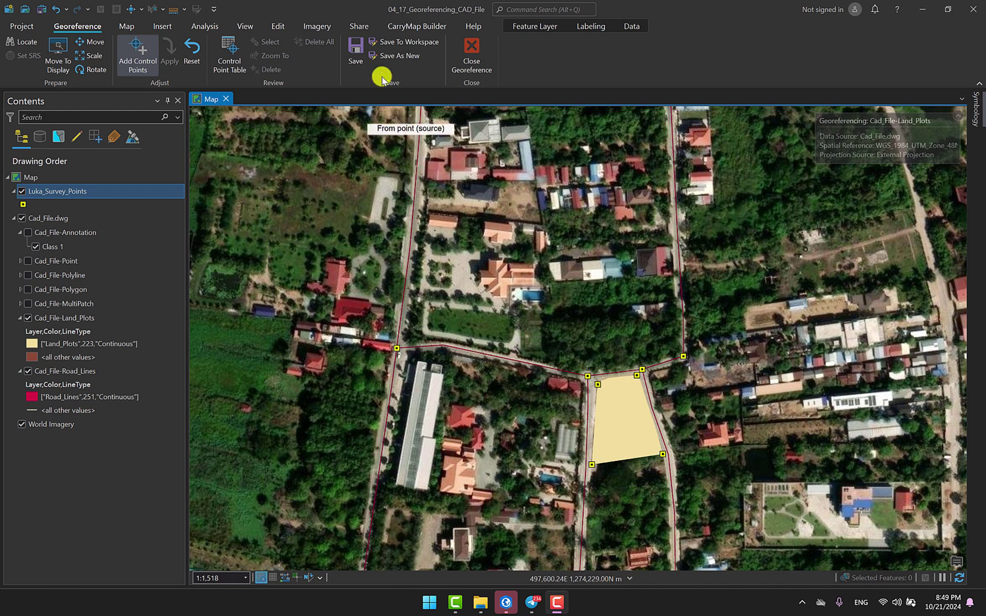
Step: Save the drawing's georeferencing, then export Cad_File-Land_Plots as Land_Plots in Default.gdb
left_click(358, 54)
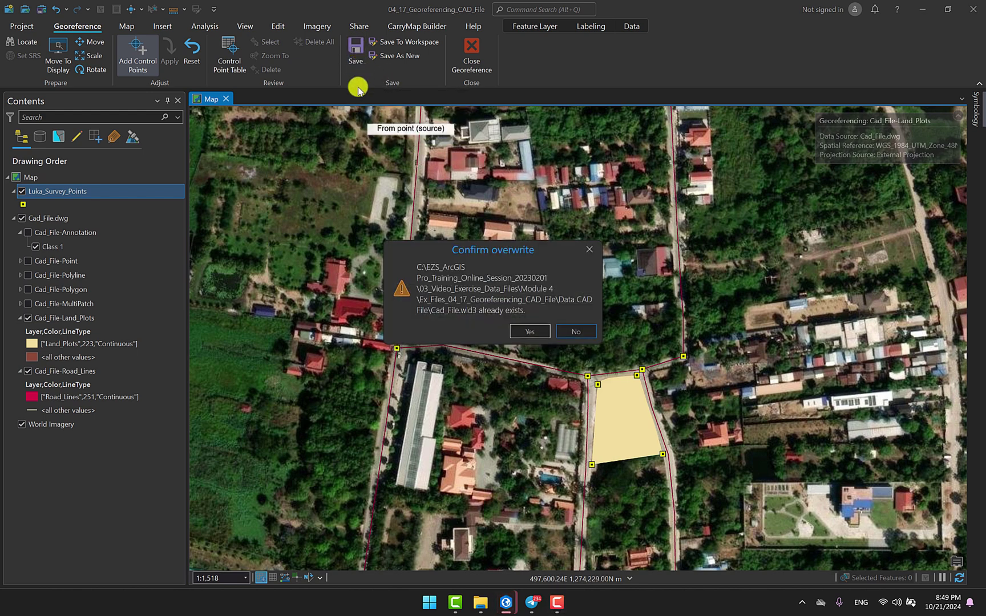
left_click(530, 332)
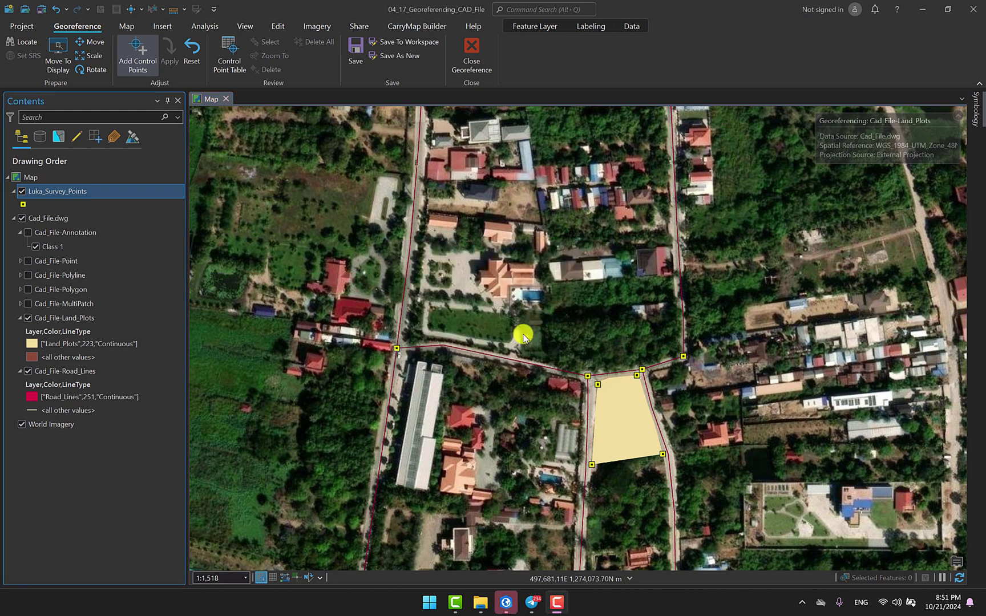
right_click(82, 318)
mouse_move(165, 367)
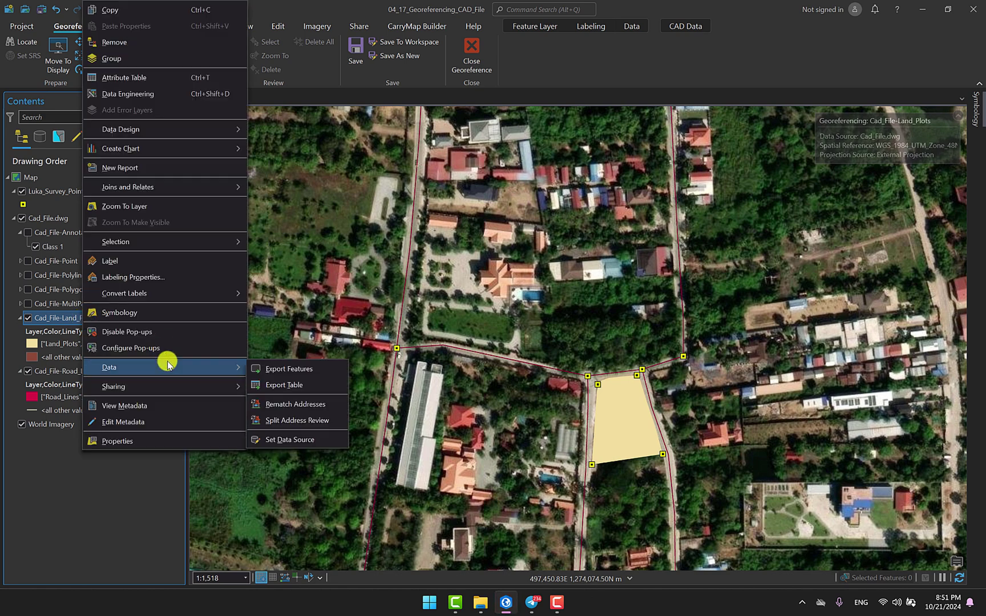
left_click(302, 370)
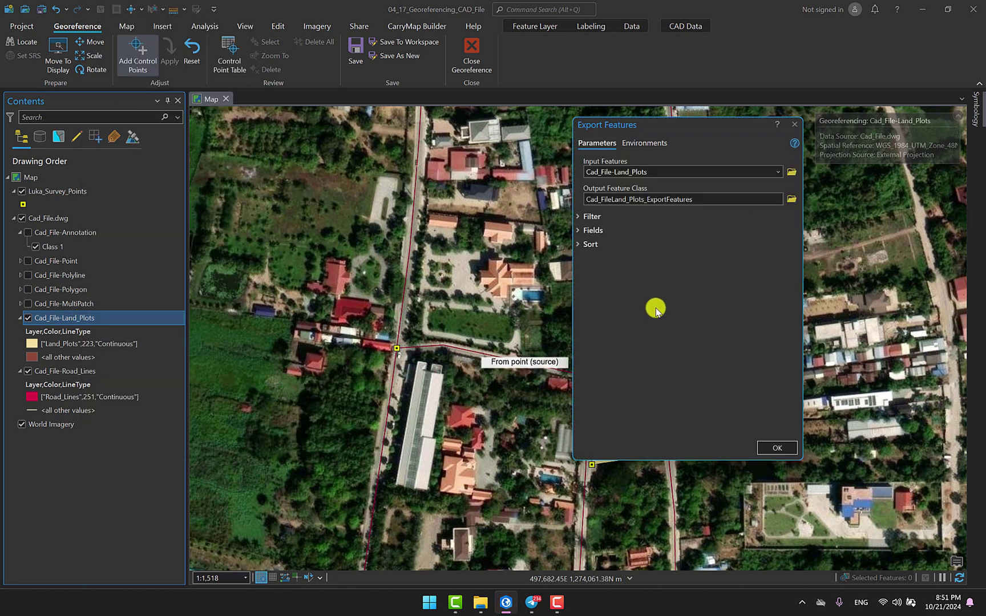
left_click(790, 215)
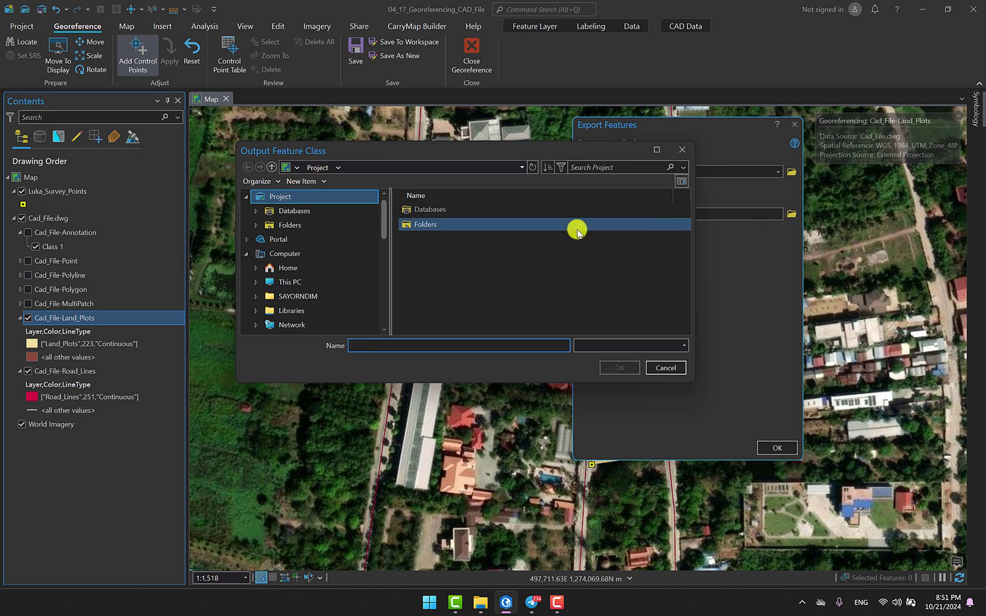
double_click(429, 227)
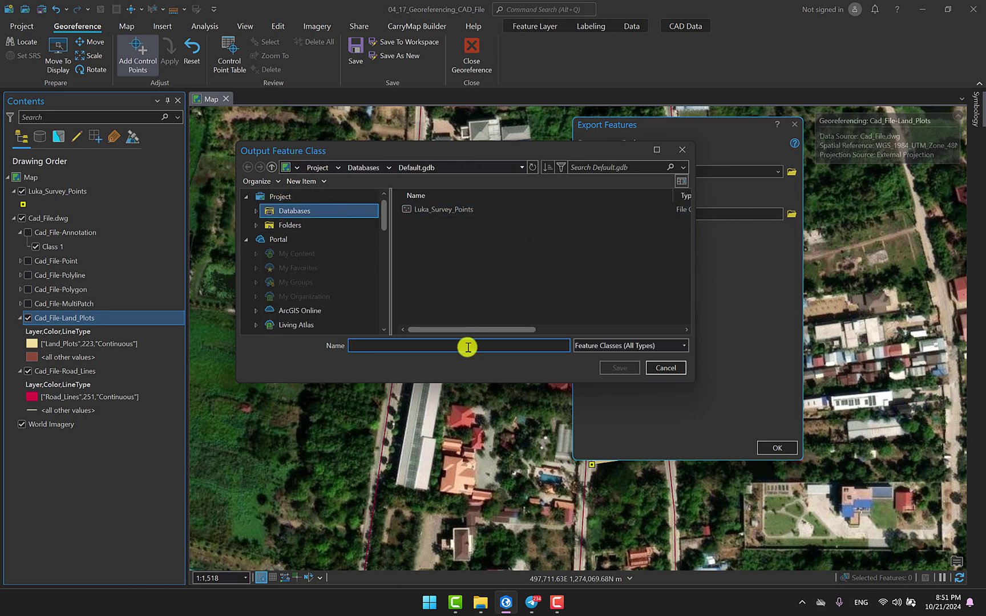
type("Land_Plots")
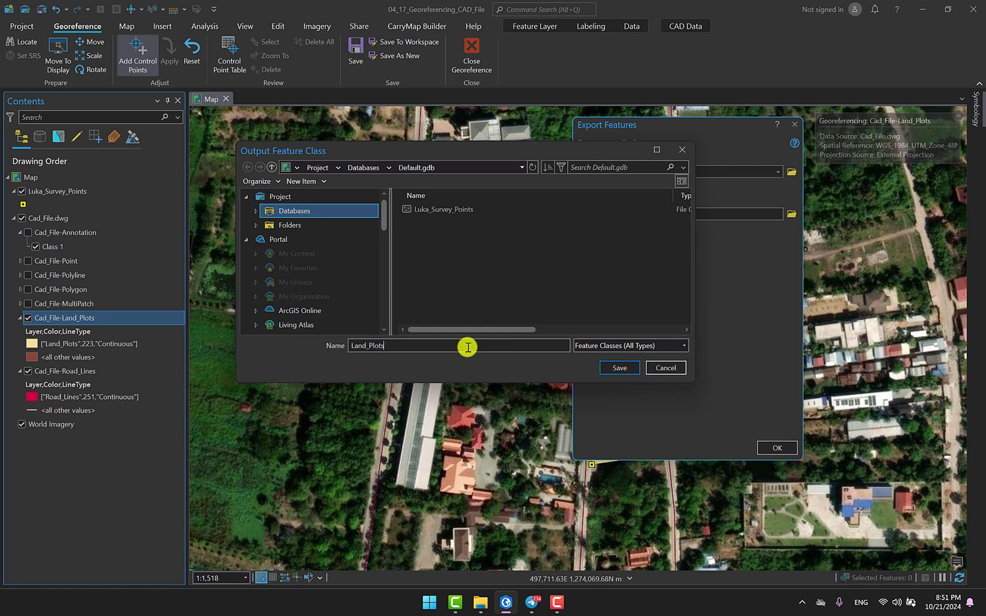
left_click(622, 367)
left_click(777, 447)
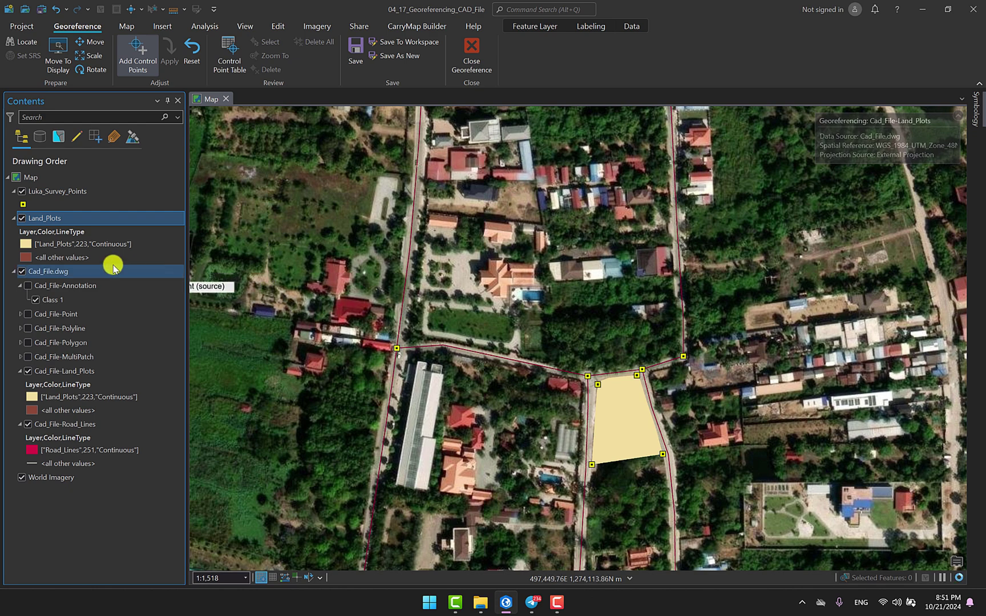
Step: Export the Cad_File-Road_Lines layer as the Road_Lines feature class in Default.gdb
right_click(93, 427)
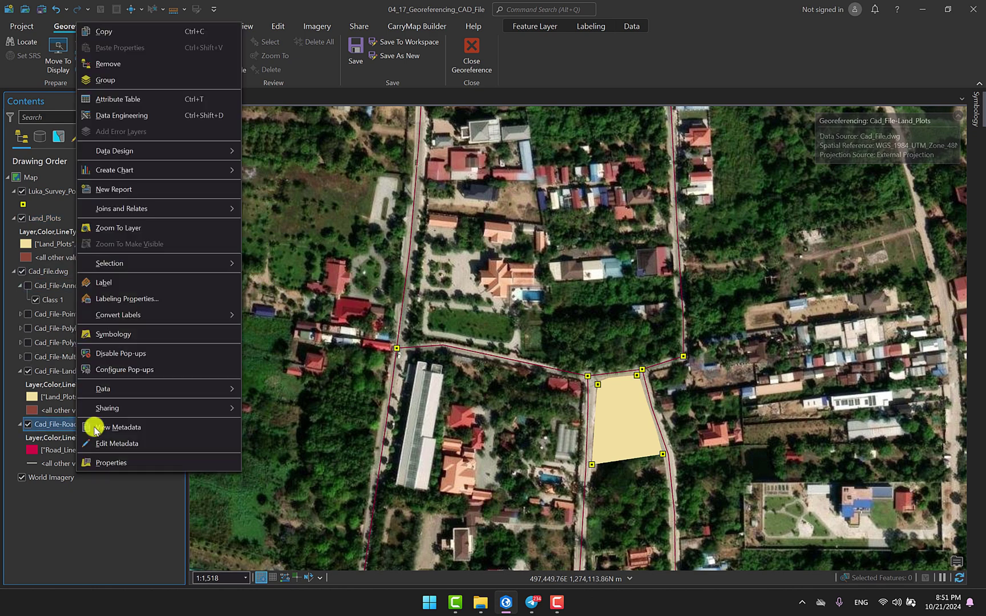
left_click(259, 390)
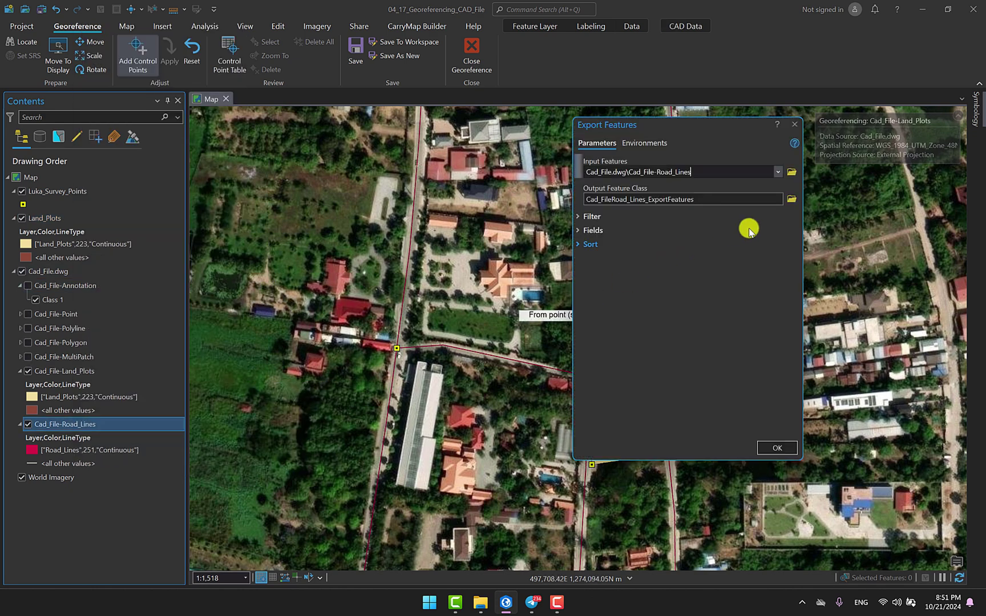
left_click(791, 213)
type("Road_Line")
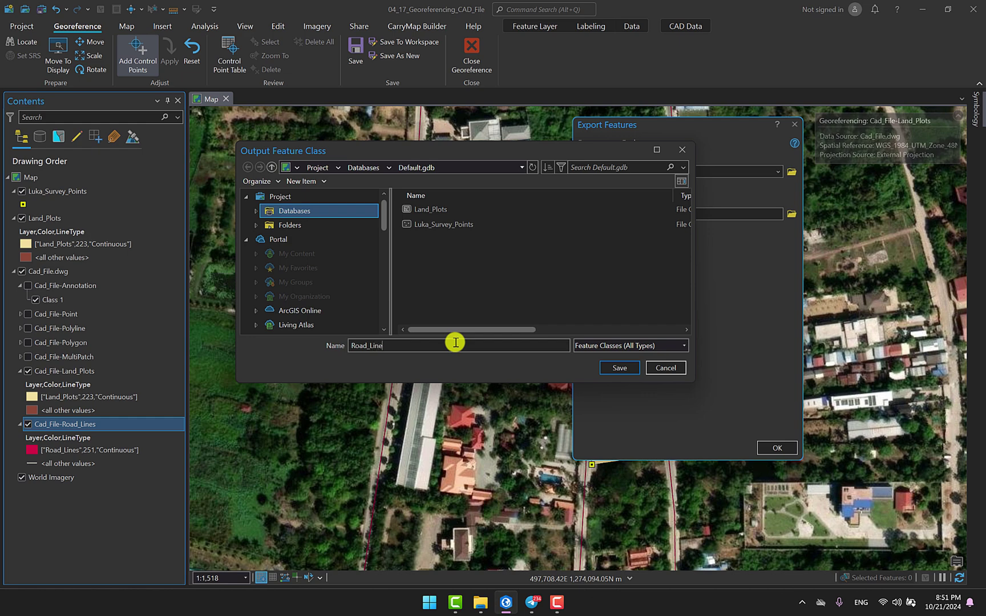
type("s")
left_click(621, 368)
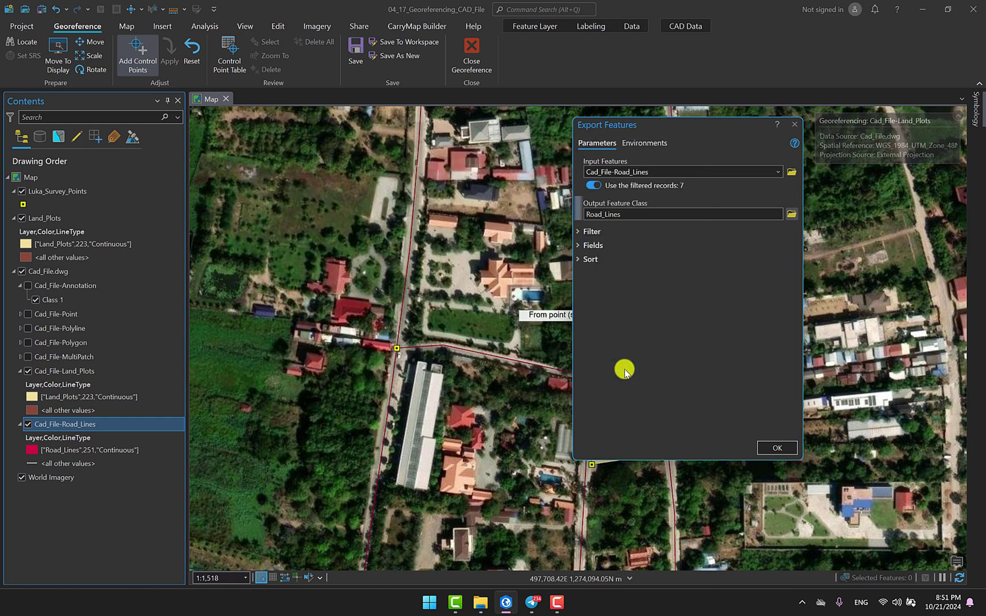
left_click(781, 447)
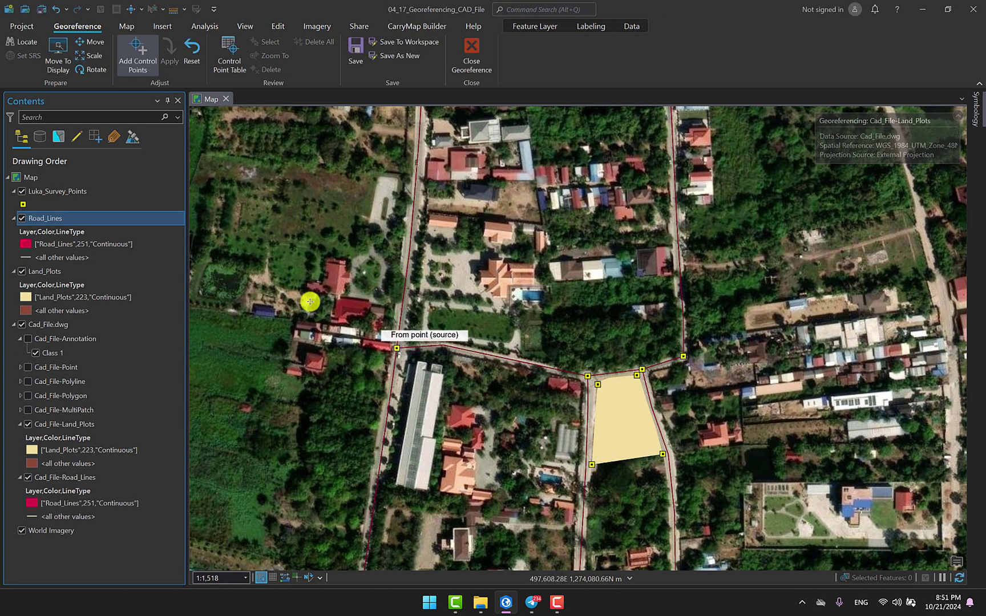